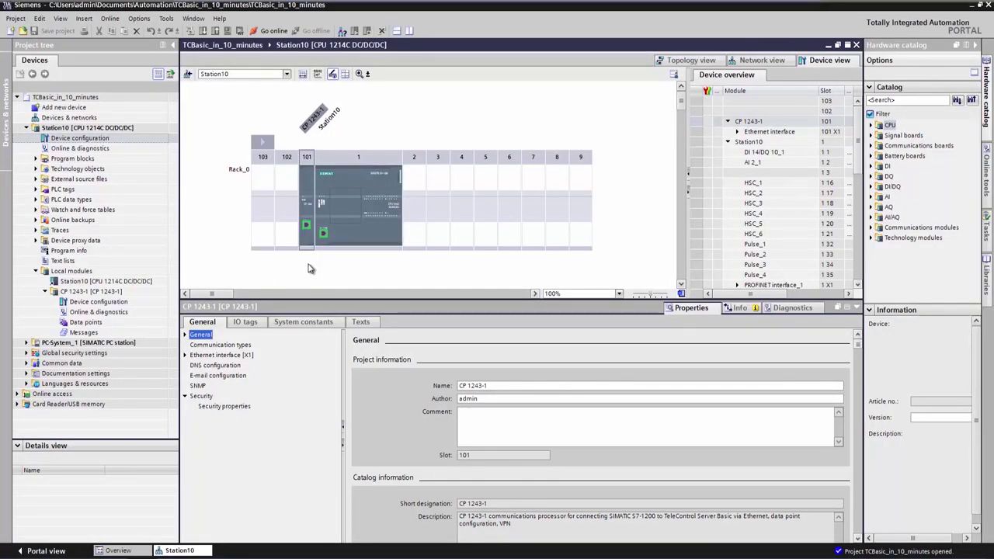
- Activate telecontrol communication on the CP 1243-1 and view its security properties
{"action": "left_click", "coordinate": [243, 345]}
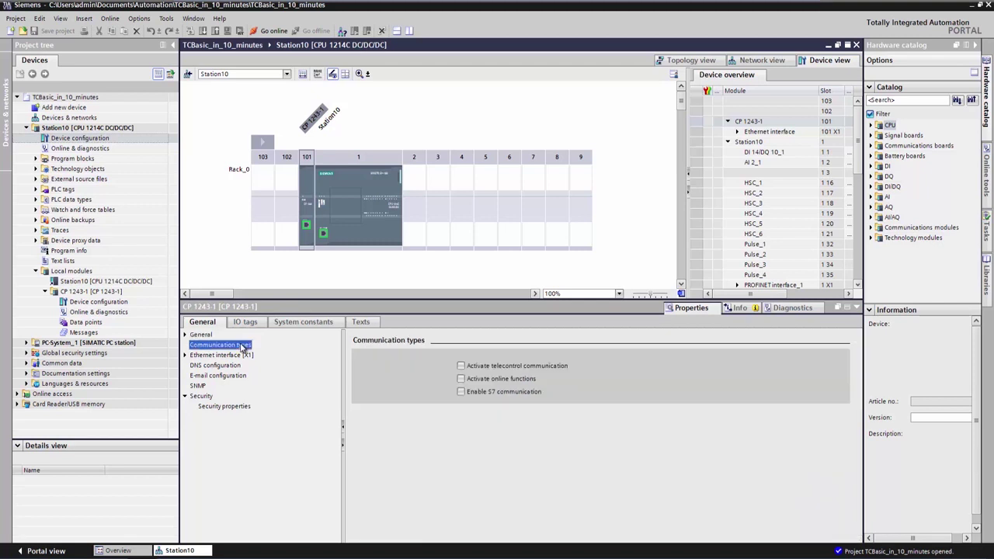
{"action": "left_click", "coordinate": [461, 365]}
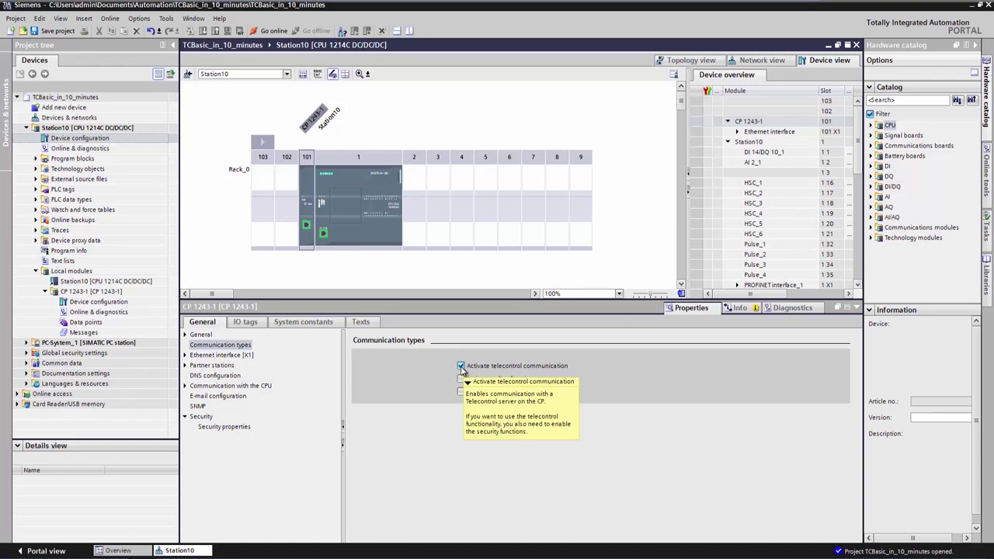
{"action": "left_click", "coordinate": [237, 429]}
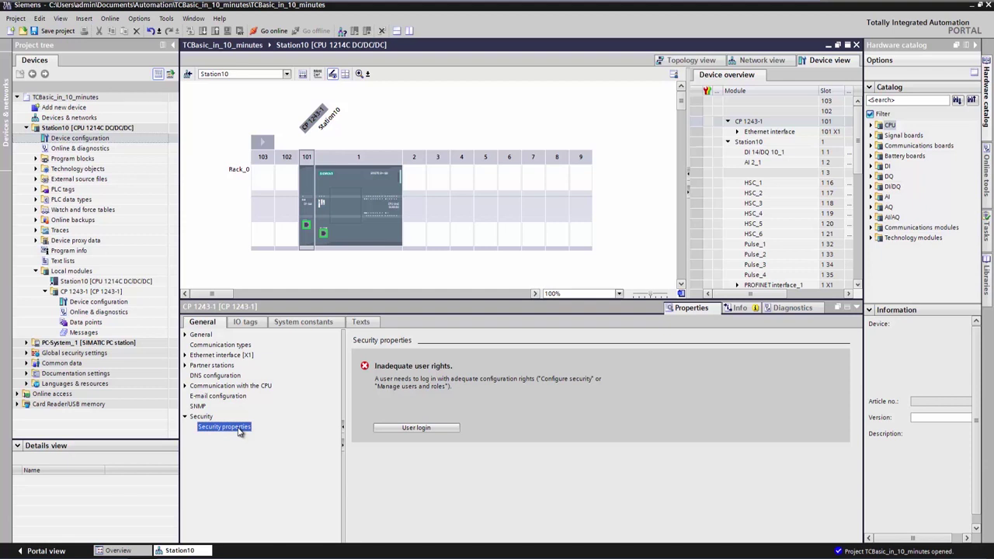
- Log on as new security user 'admin' with a confirmed password, then close the User login editor
{"action": "left_click", "coordinate": [385, 431]}
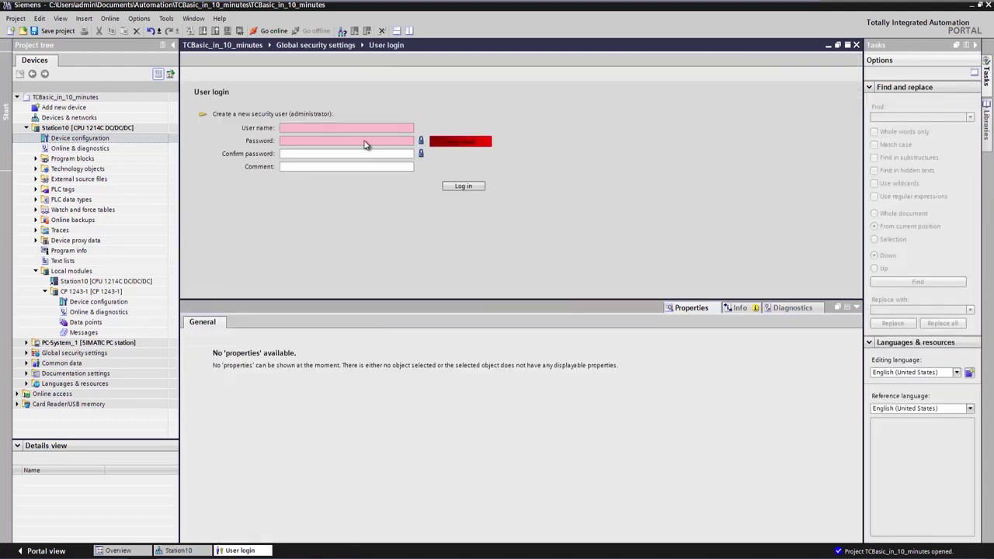
{"action": "left_click", "coordinate": [345, 124]}
{"action": "type", "text": "admin"}
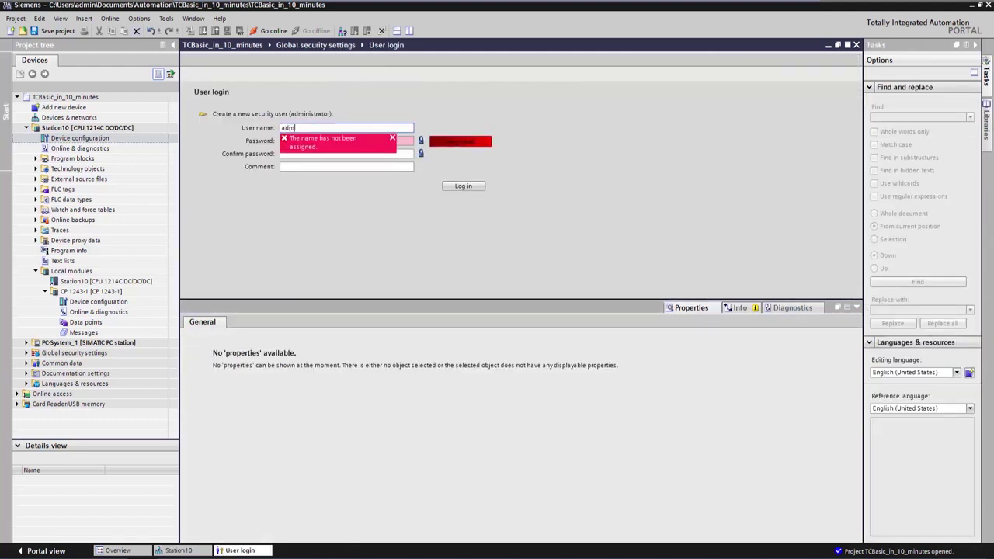
{"action": "key", "text": "Tab"}
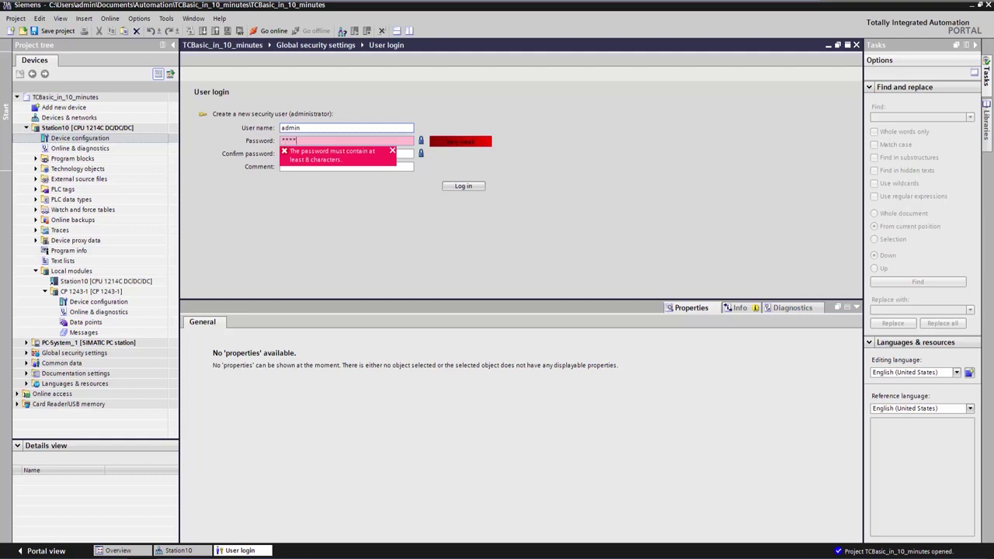
{"action": "type", "text": "**"}
{"action": "key", "text": "Tab"}
{"action": "type", "text": "*"}
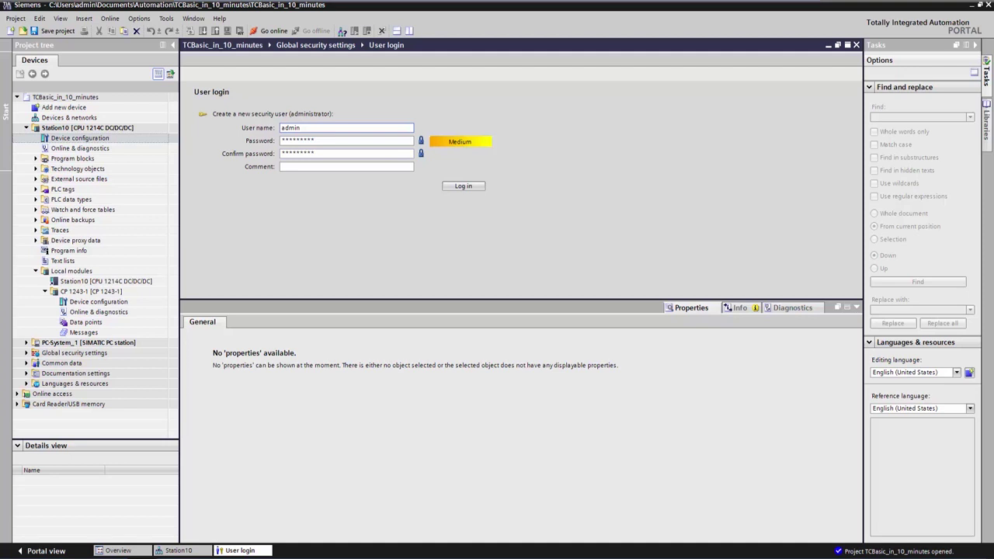
{"action": "key", "text": "Return"}
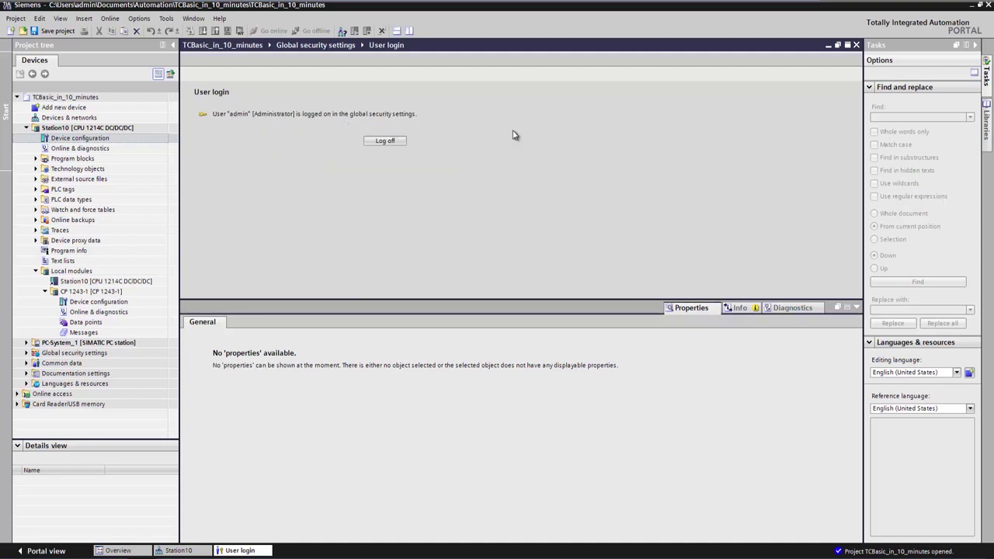
{"action": "left_click", "coordinate": [857, 45]}
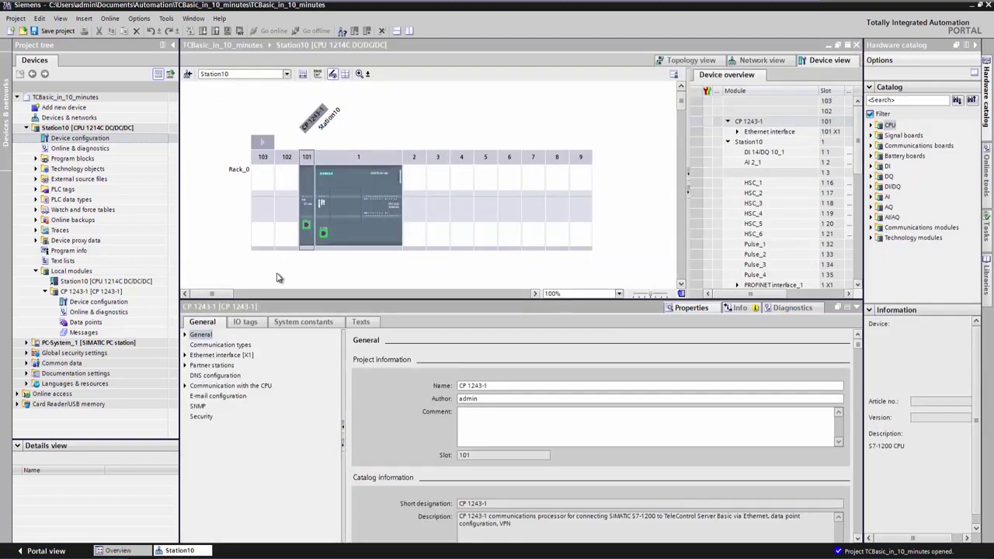
- Activate the CP's security features with station number 10 and a repeated telecontrol password
{"action": "left_click", "coordinate": [211, 424]}
{"action": "left_click", "coordinate": [208, 419]}
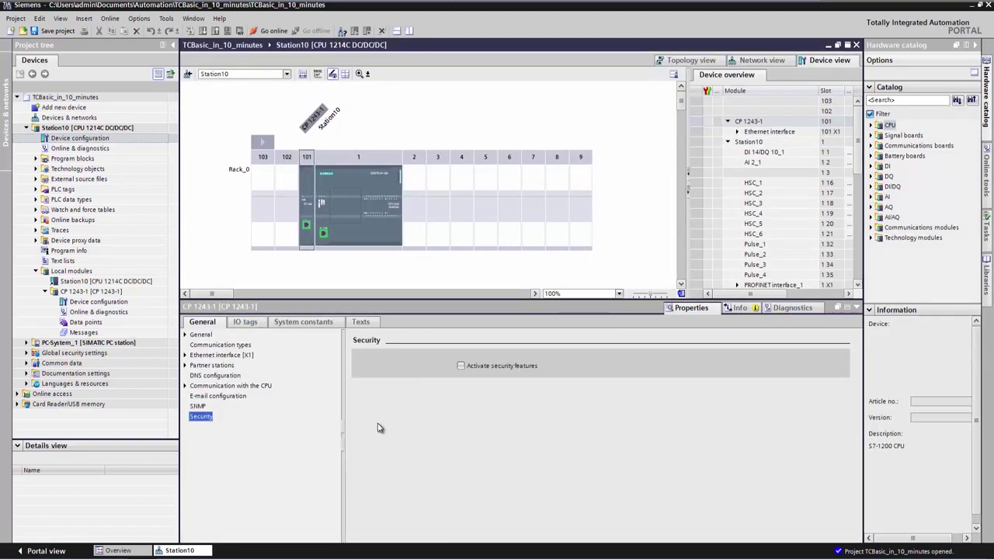
{"action": "left_click", "coordinate": [461, 365]}
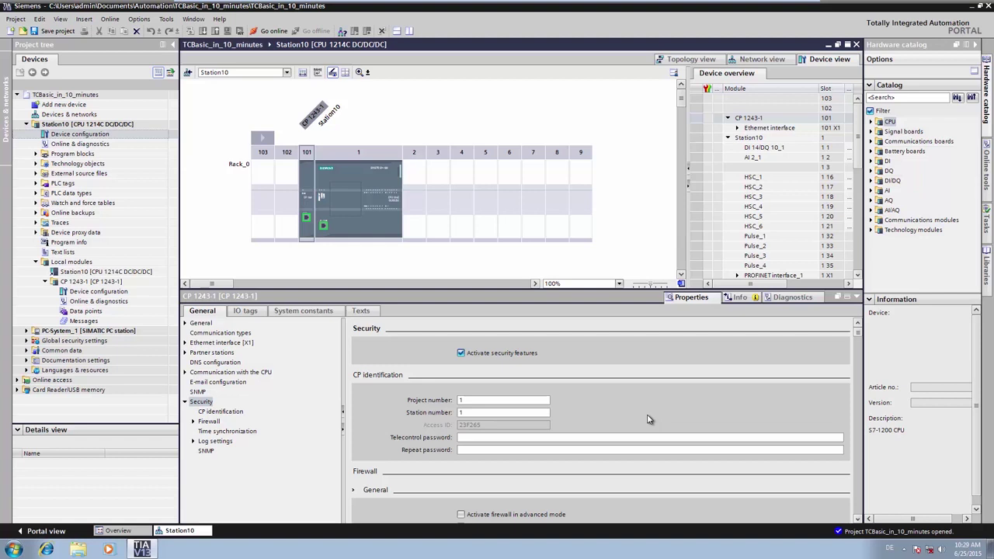
{"action": "type", "text": "0"}
{"action": "left_click", "coordinate": [469, 436]}
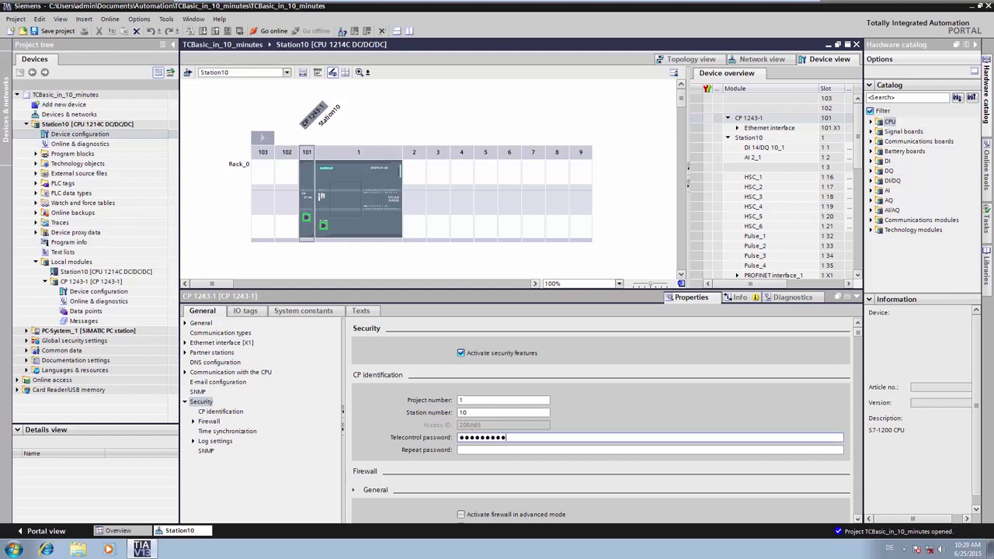
{"action": "key", "text": "Tab"}
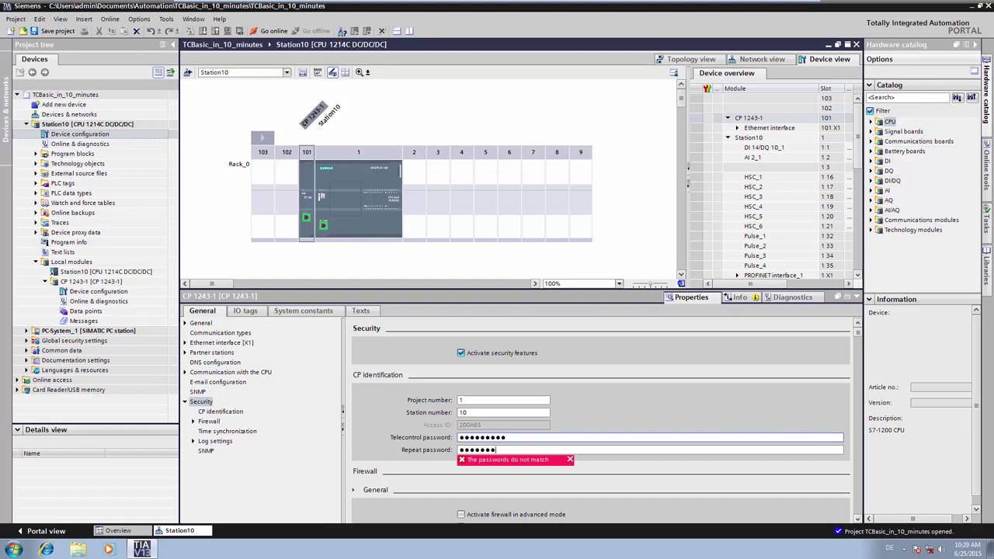
{"action": "key", "text": "Return"}
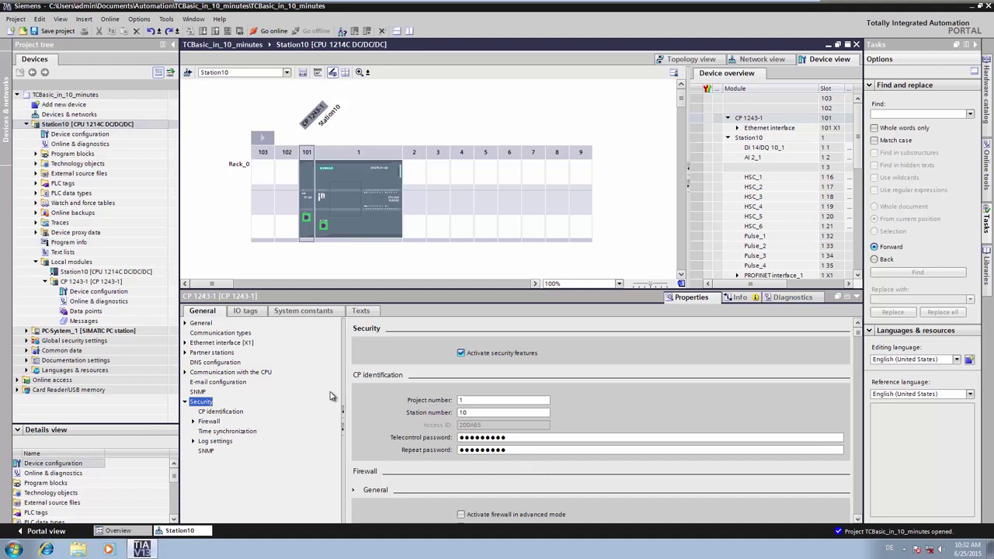
- Change the telecontrol partner station's IP address from 192.168.0.10 to 192.168.0.200
{"action": "left_click", "coordinate": [226, 354]}
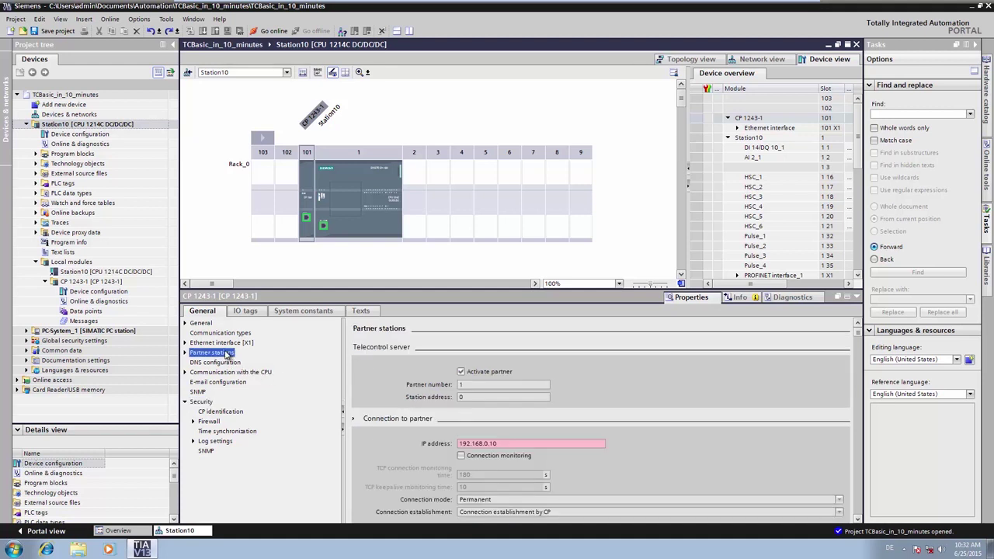
{"action": "left_click", "coordinate": [505, 443]}
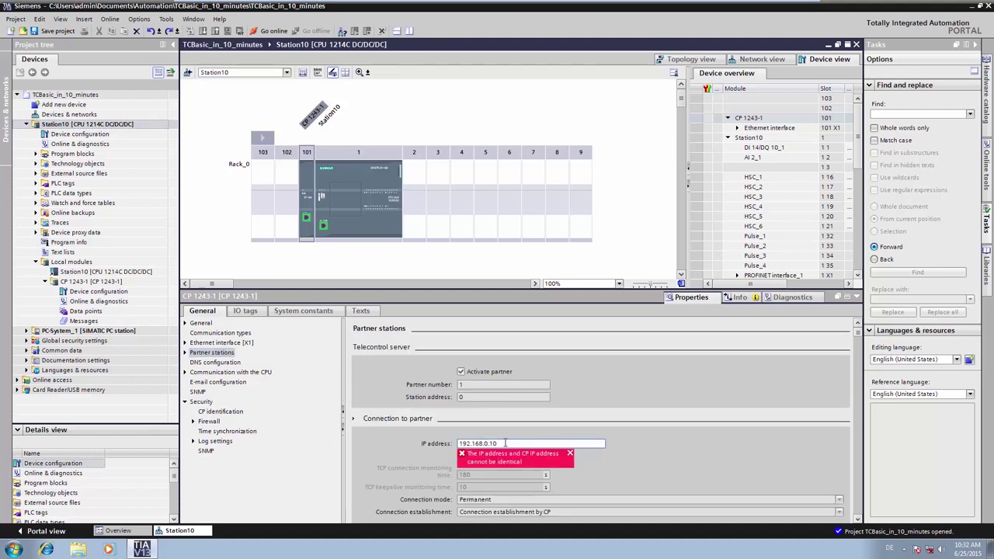
{"action": "key", "text": "BackSpace"}
{"action": "key", "text": "BackSpace"}
{"action": "key", "text": "Return"}
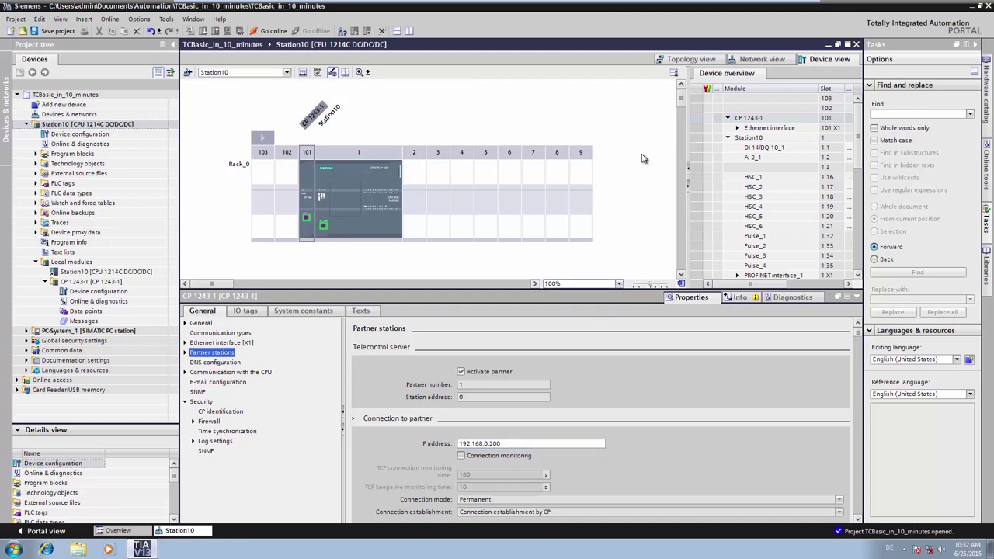
- In Network view, add subnet PN/IE_1 to Station10's Ethernet port
{"action": "left_click", "coordinate": [751, 59]}
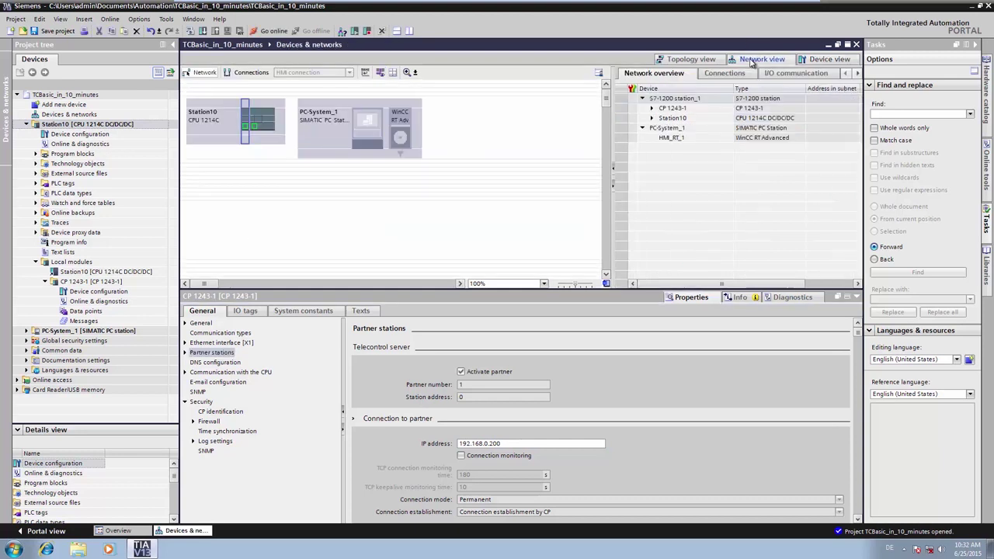
{"action": "right_click", "coordinate": [248, 129]}
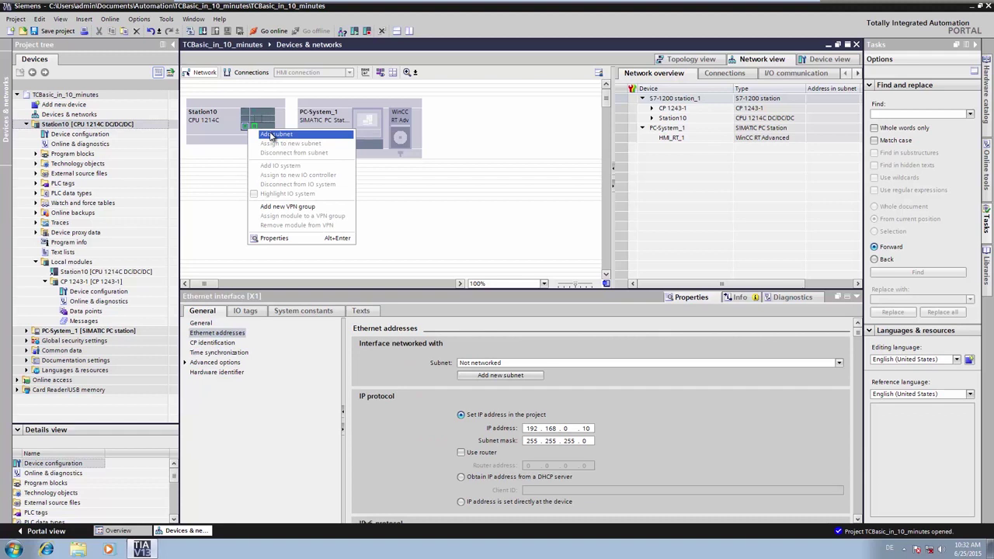
{"action": "left_click", "coordinate": [271, 135]}
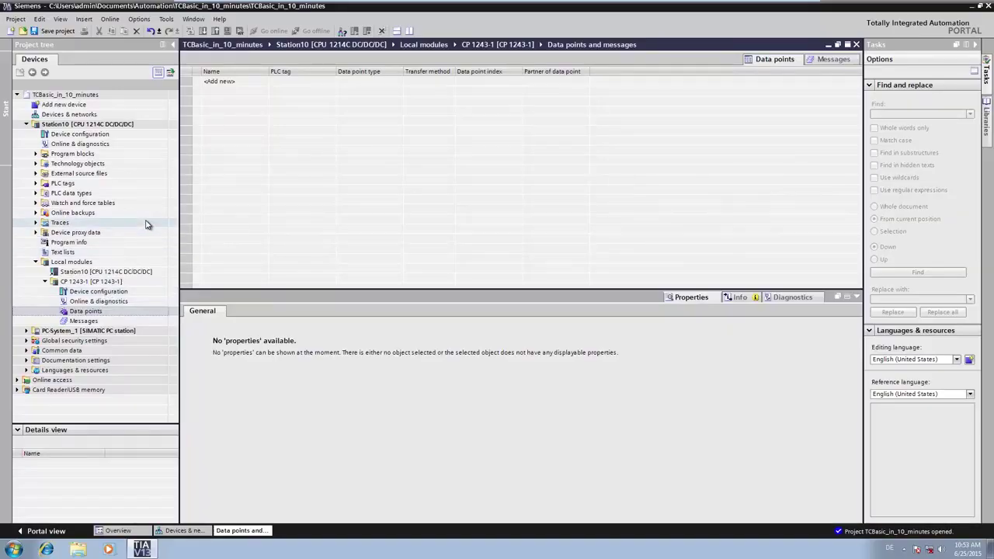
- Add data point DI0_0 linked to PLC tag I_0_0 from TeleControlVars
{"action": "double_click", "coordinate": [249, 85]}
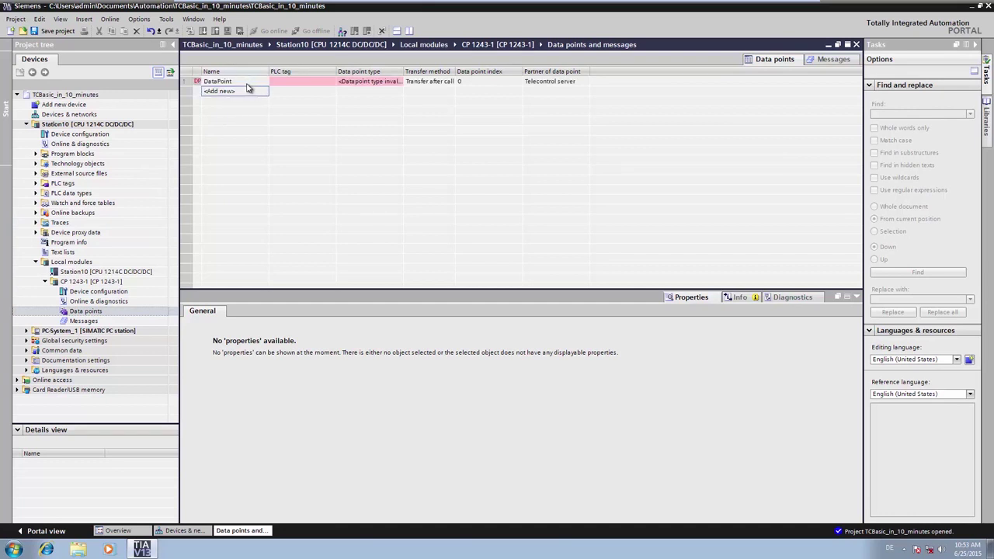
{"action": "type", "text": "D"}
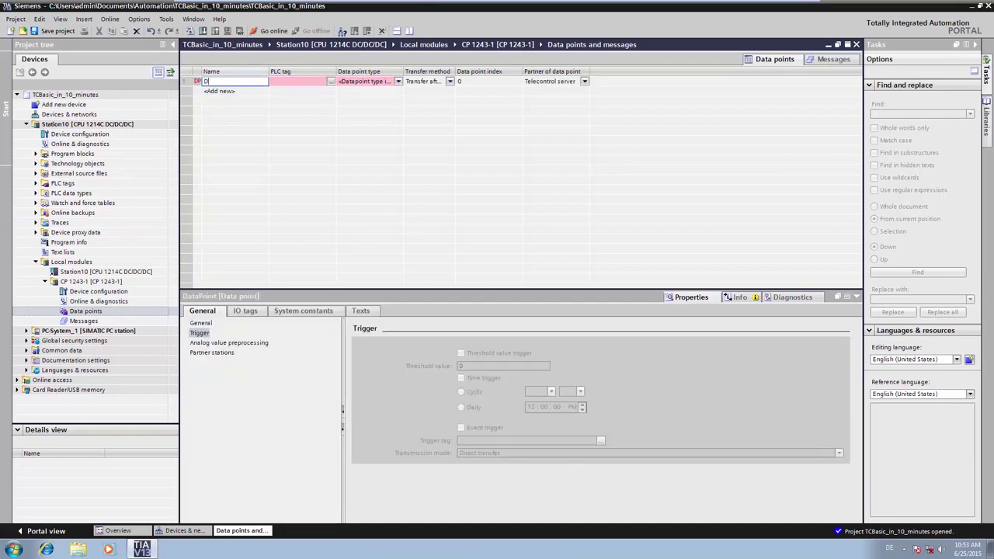
{"action": "type", "text": "IO_0"}
{"action": "key", "text": "Return"}
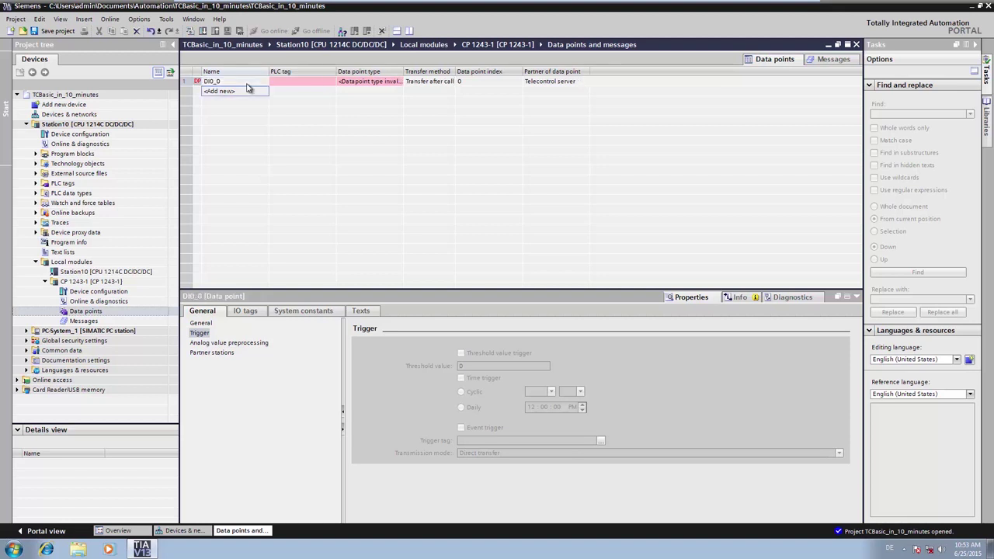
{"action": "left_click", "coordinate": [301, 87]}
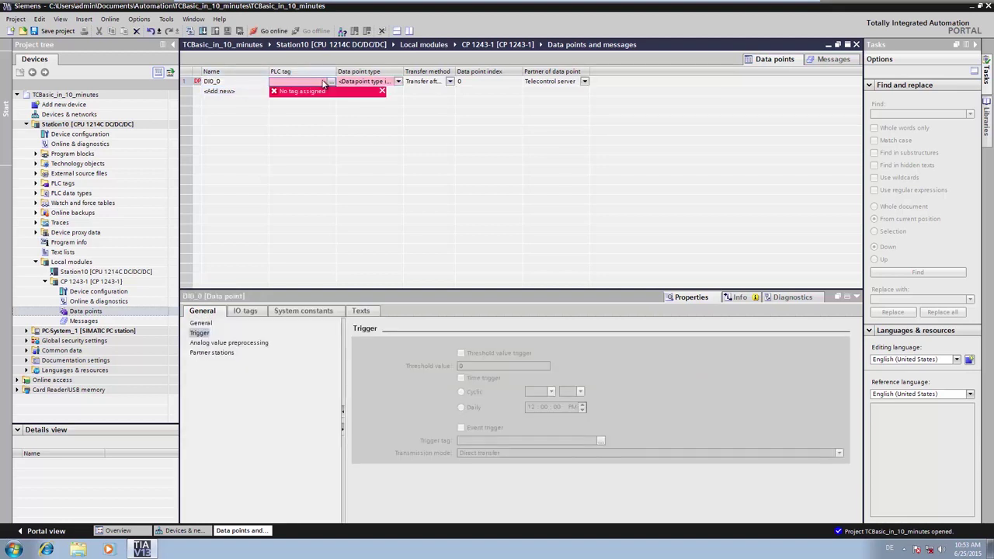
{"action": "left_click", "coordinate": [330, 82]}
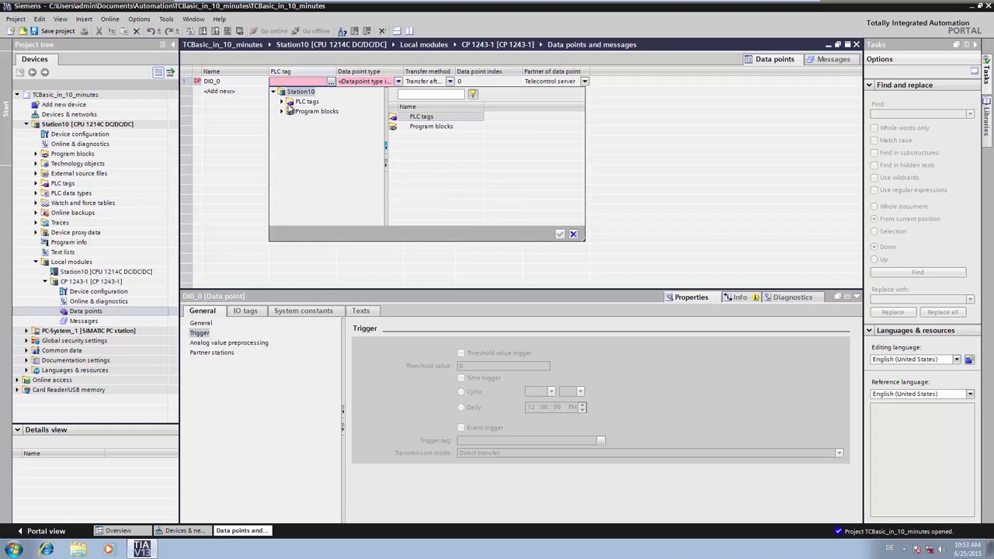
{"action": "left_click", "coordinate": [282, 102]}
{"action": "left_click", "coordinate": [323, 121]}
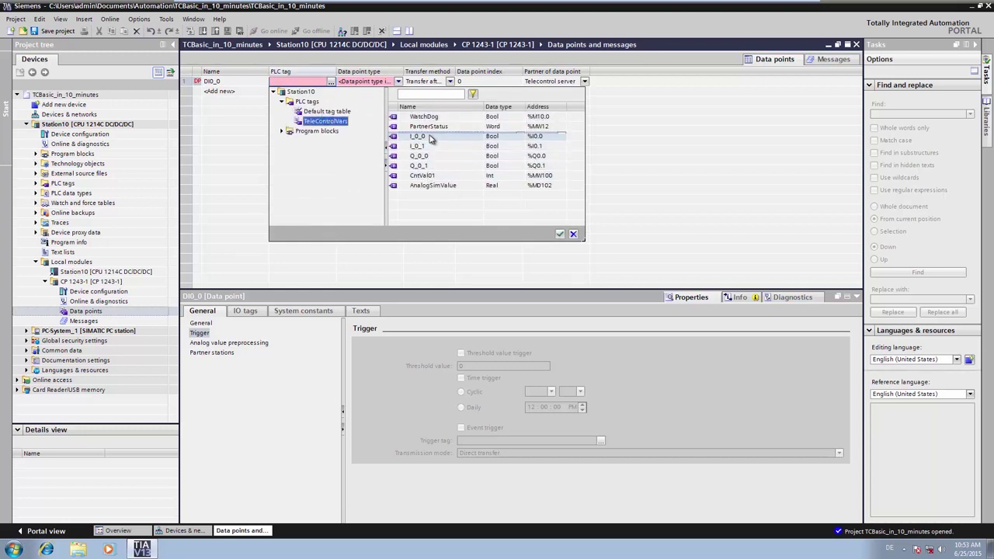
{"action": "left_click", "coordinate": [431, 137]}
{"action": "left_click", "coordinate": [559, 234]}
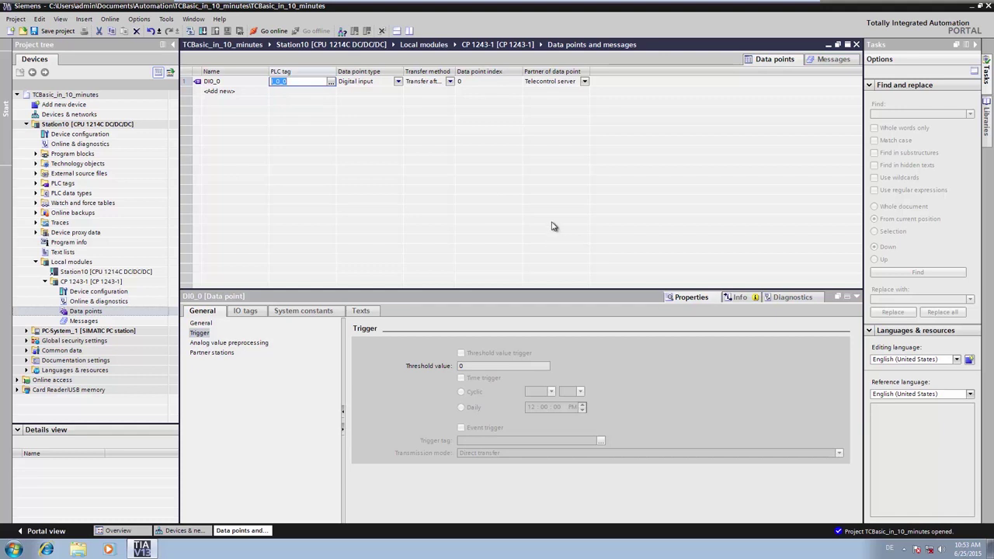
- Set DI0_0 to current-value-triggered transfer with the threshold value trigger enabled
{"action": "left_click", "coordinate": [456, 86]}
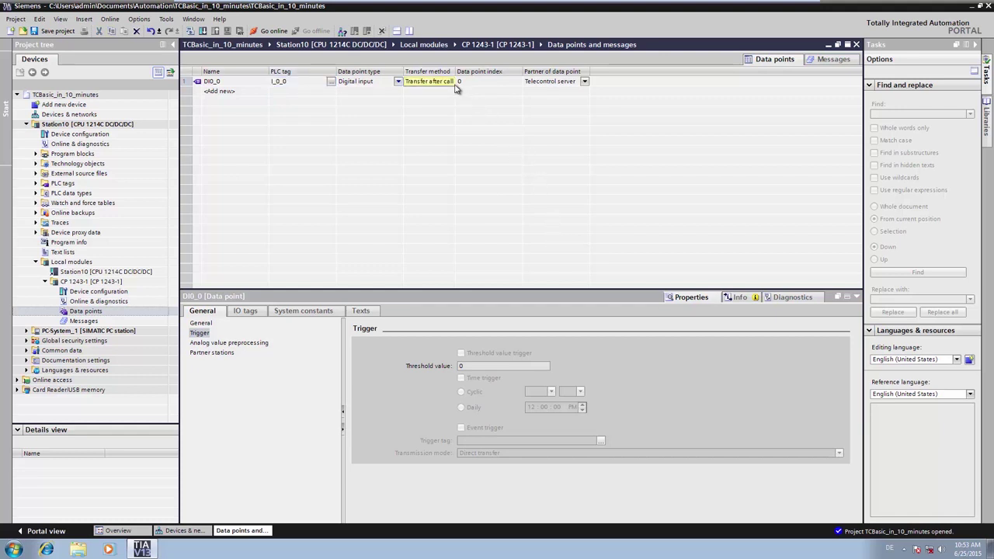
{"action": "left_click", "coordinate": [450, 82]}
{"action": "left_click", "coordinate": [448, 106]}
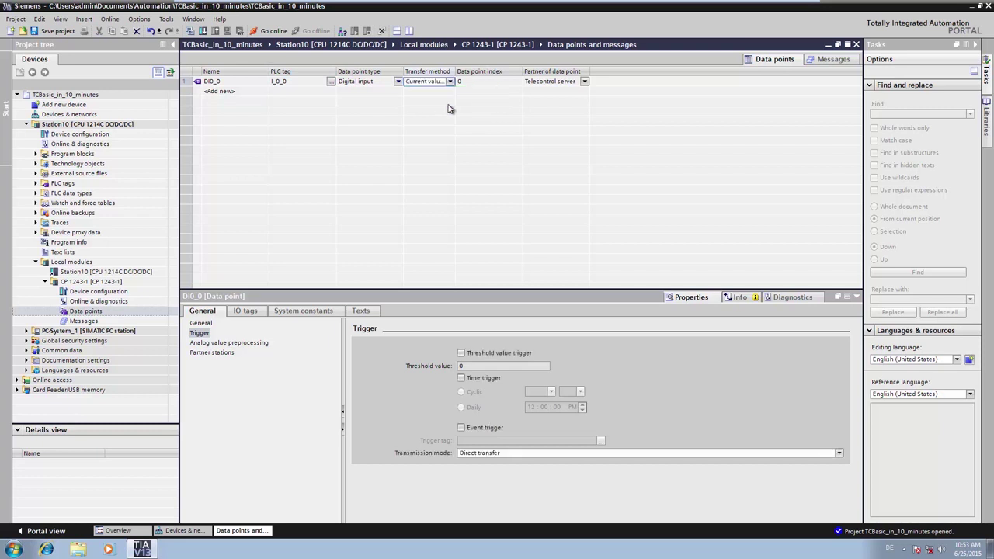
{"action": "left_click", "coordinate": [461, 353]}
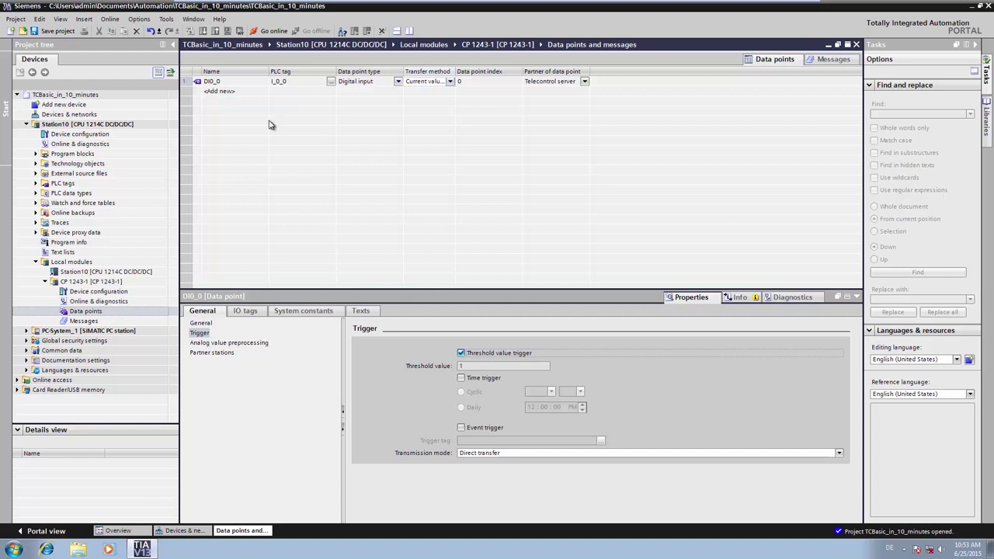
- Add data point Analog01 linked to PLC tag AnalogSimValue in TeleControlVars
{"action": "double_click", "coordinate": [253, 93]}
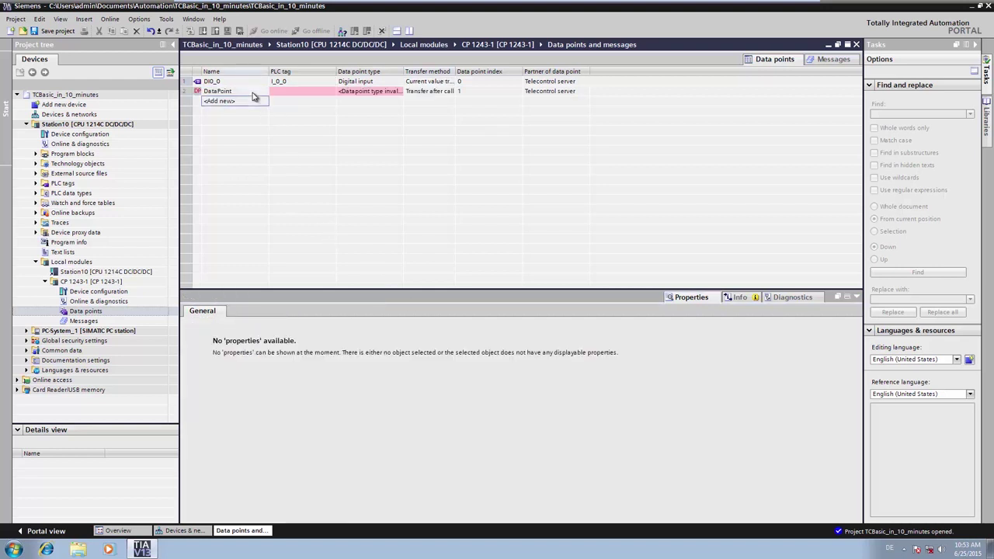
{"action": "left_click", "coordinate": [253, 92]}
{"action": "type", "text": "Analog01"}
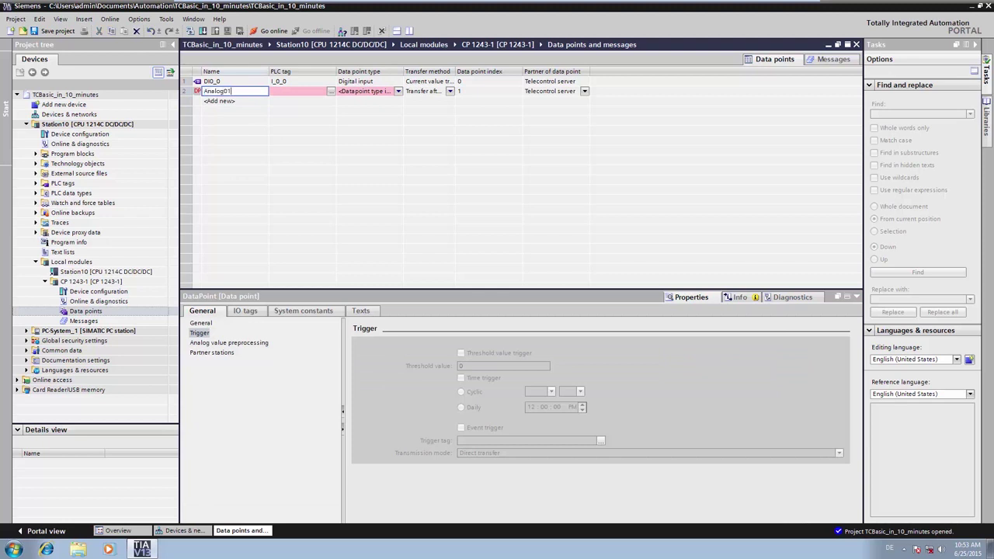
{"action": "key", "text": "Return"}
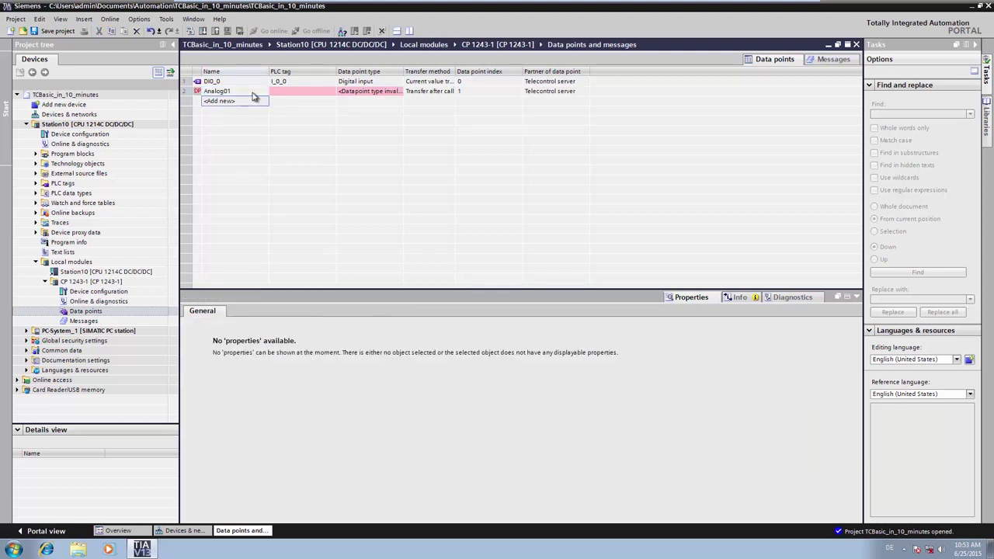
{"action": "left_click", "coordinate": [306, 94]}
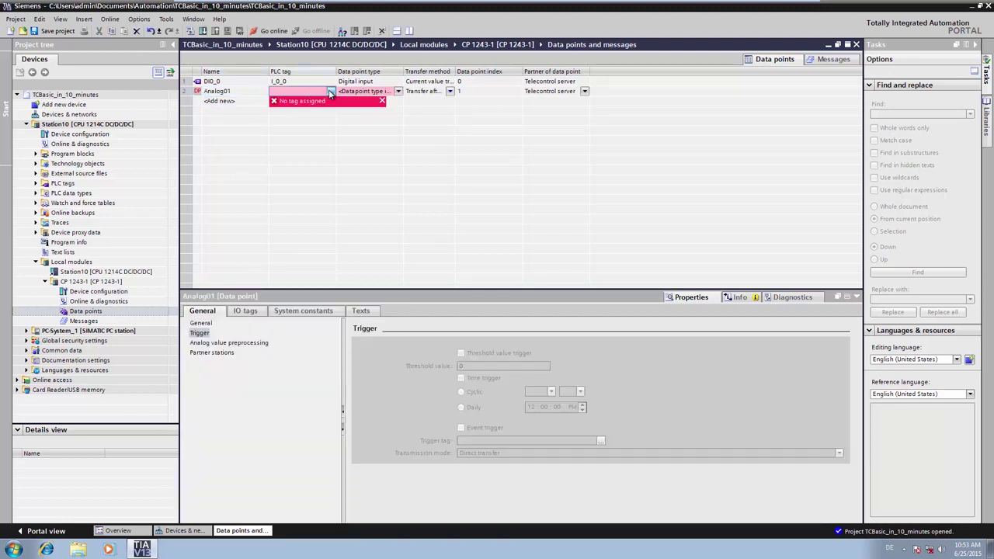
{"action": "left_click", "coordinate": [330, 93]}
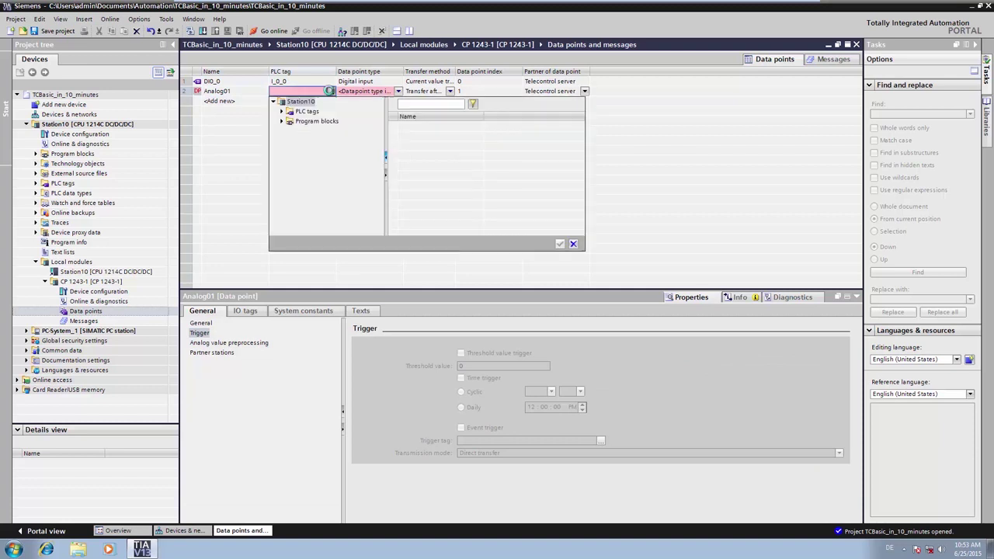
{"action": "left_click", "coordinate": [282, 111]}
{"action": "left_click", "coordinate": [325, 130]}
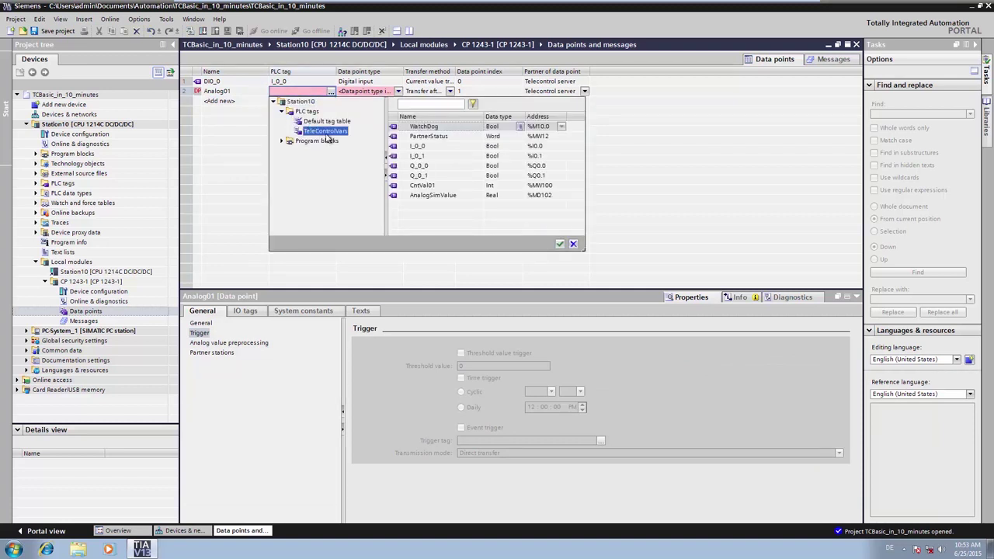
{"action": "left_click", "coordinate": [437, 195]}
{"action": "left_click", "coordinate": [562, 244]}
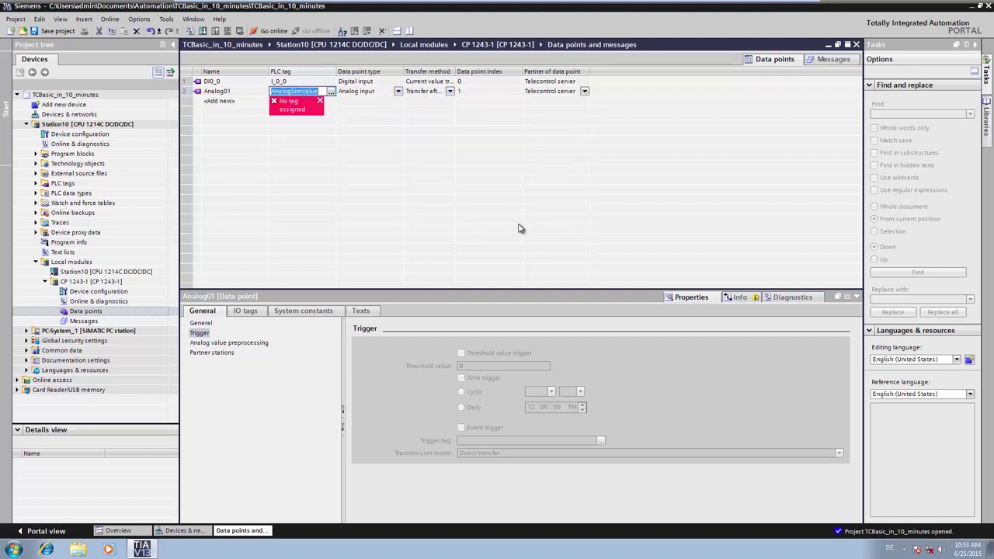
- Keep Analog01 as analog input with threshold trigger 10 and every-value-triggered transfer
{"action": "left_click", "coordinate": [398, 92]}
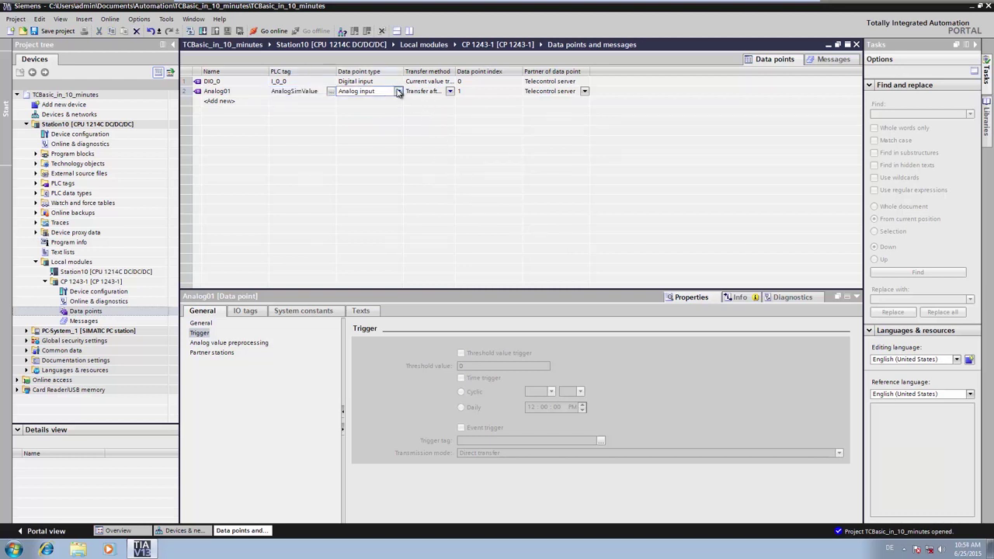
{"action": "left_click", "coordinate": [398, 91]}
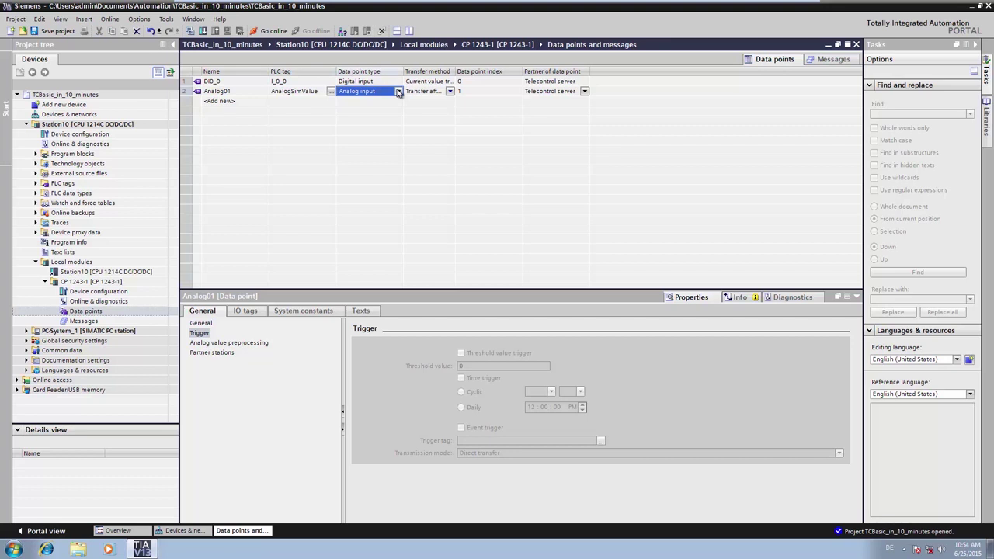
{"action": "left_click", "coordinate": [449, 92]}
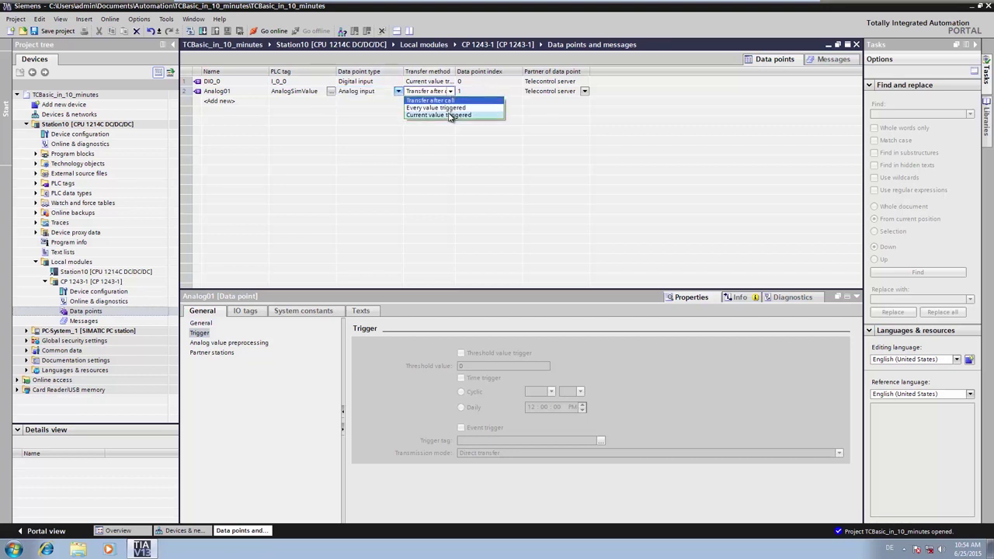
{"action": "left_click", "coordinate": [449, 115]}
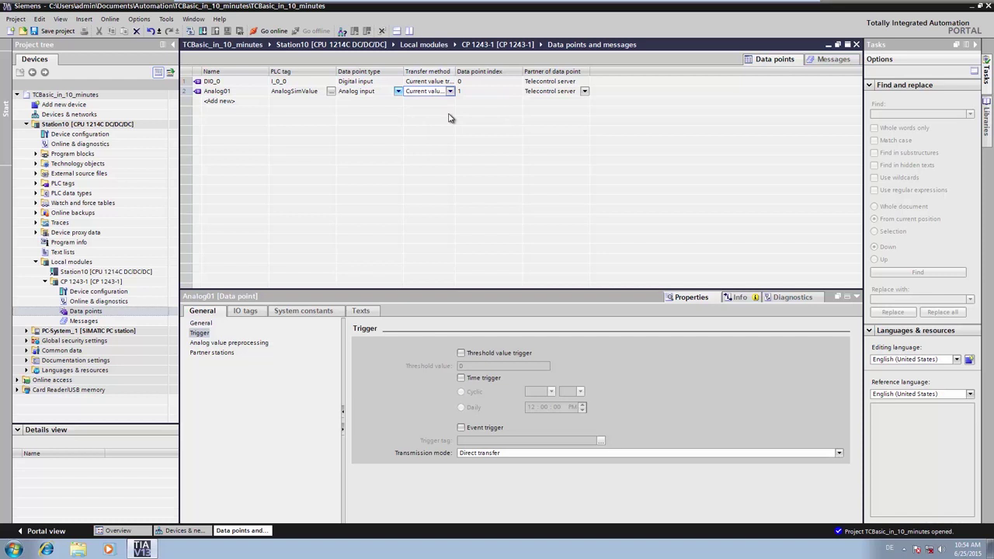
{"action": "left_click", "coordinate": [461, 353]}
{"action": "left_click", "coordinate": [464, 366]}
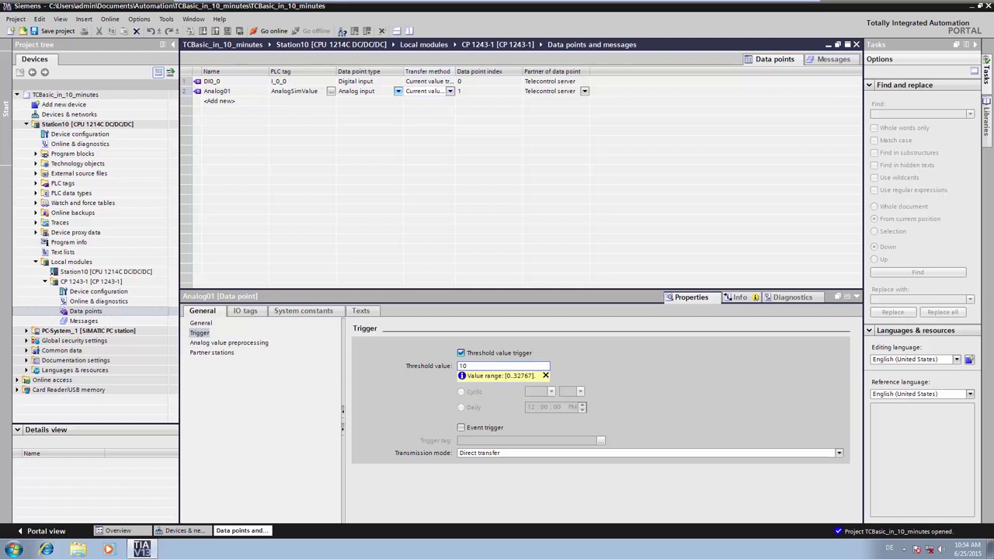
{"action": "left_click", "coordinate": [487, 377]}
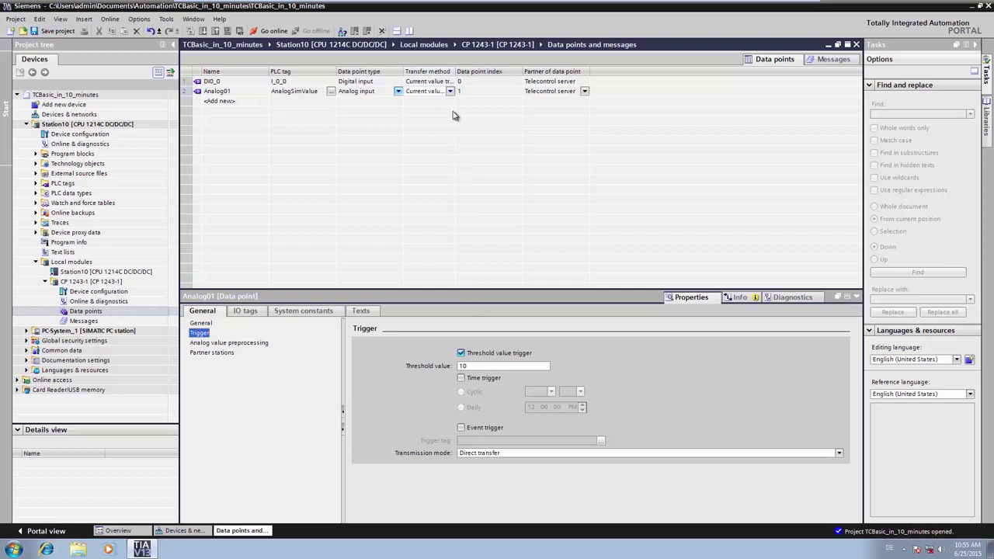
{"action": "left_click", "coordinate": [449, 92]}
{"action": "left_click", "coordinate": [450, 92]}
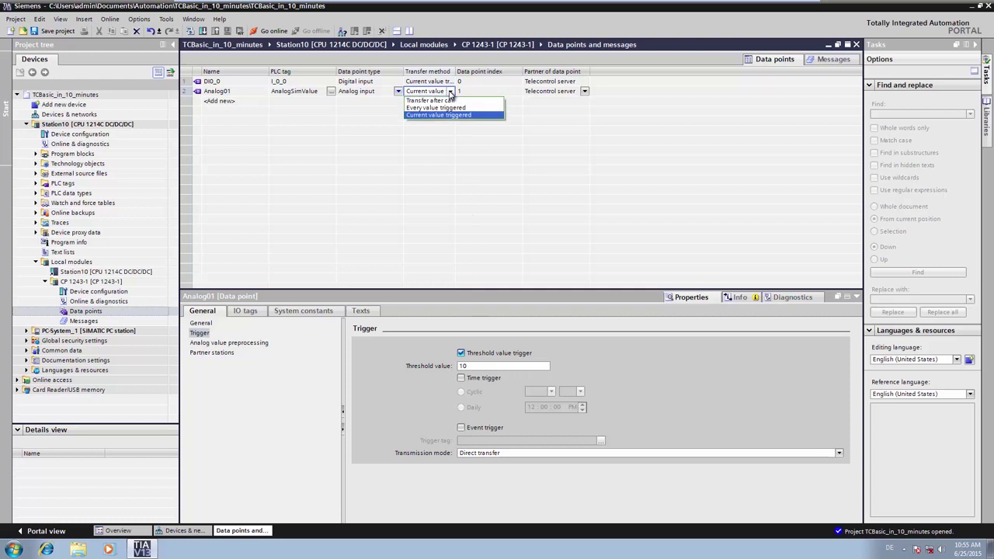
{"action": "left_click", "coordinate": [442, 108]}
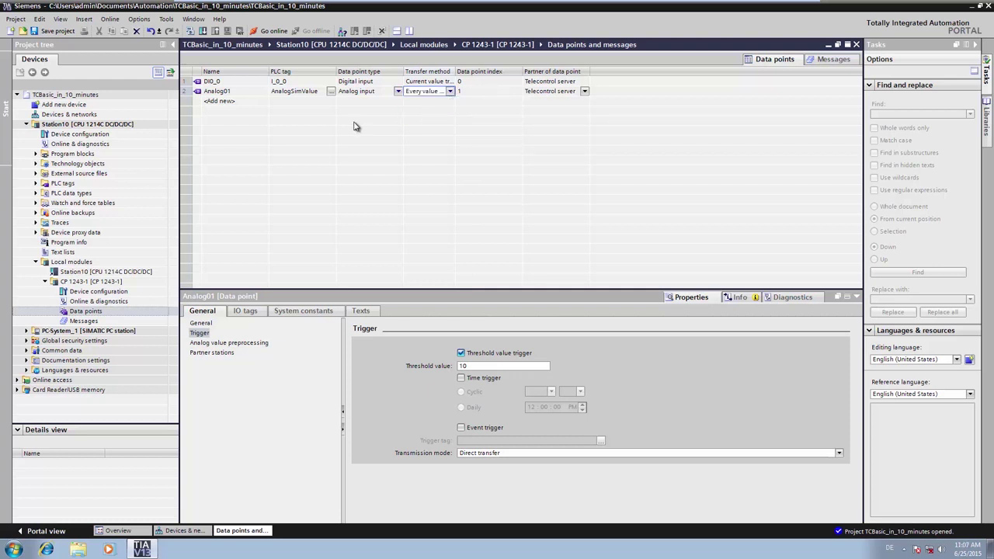
- Add a third data point named Cmd
{"action": "left_click", "coordinate": [252, 105]}
{"action": "double_click", "coordinate": [252, 106]}
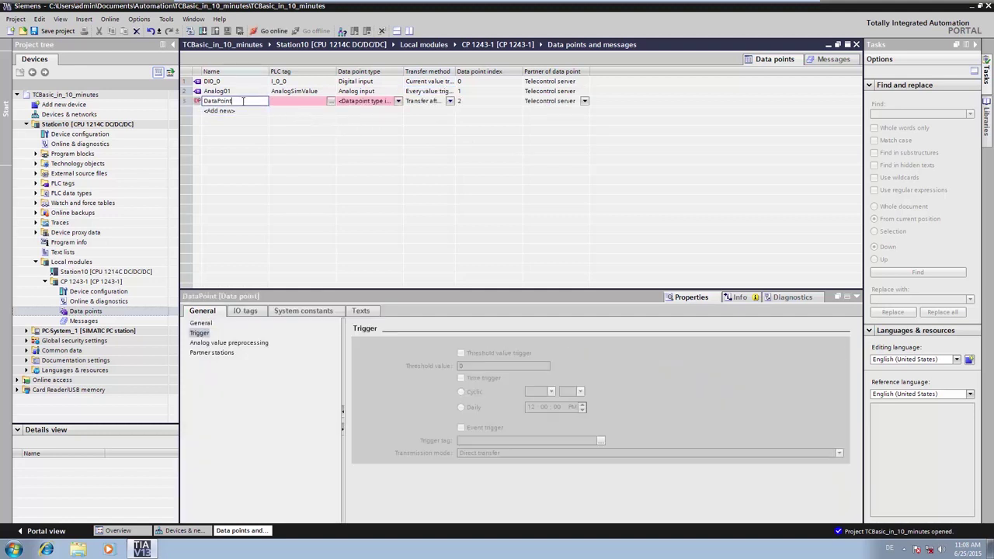
{"action": "key", "text": "BackSpace"}
{"action": "key", "text": "BackSpace"}
{"action": "key", "text": "BackSpace"}
{"action": "key", "text": "BackSpace"}
{"action": "key", "text": "BackSpace"}
{"action": "key", "text": "BackSpace"}
{"action": "type", "text": "Cmd"}
{"action": "left_click", "coordinate": [236, 109]}
- Link Cmd to PLC tag Q_0_0 in TeleControlVars and make it a digital output
{"action": "left_click", "coordinate": [330, 106]}
{"action": "left_click", "coordinate": [331, 102]}
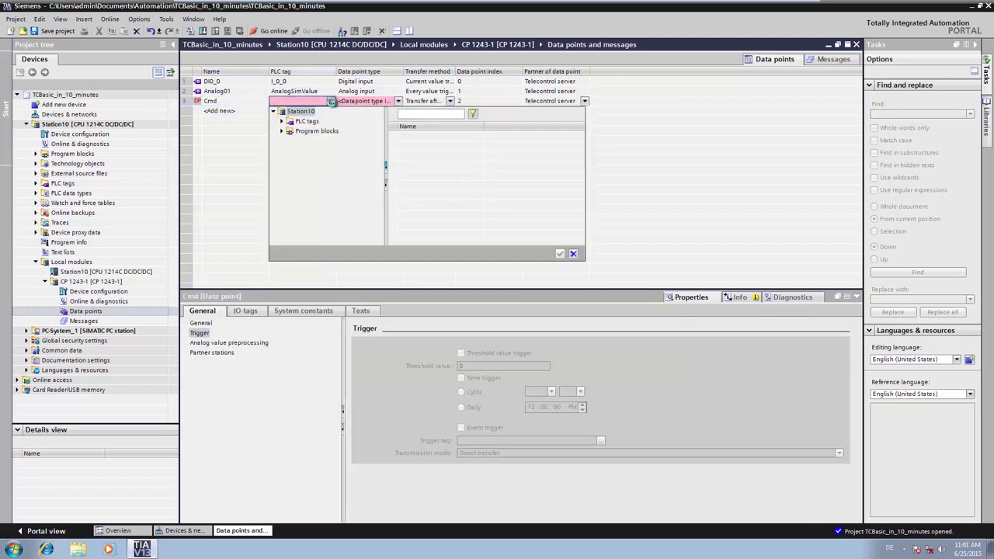
{"action": "left_click", "coordinate": [282, 121]}
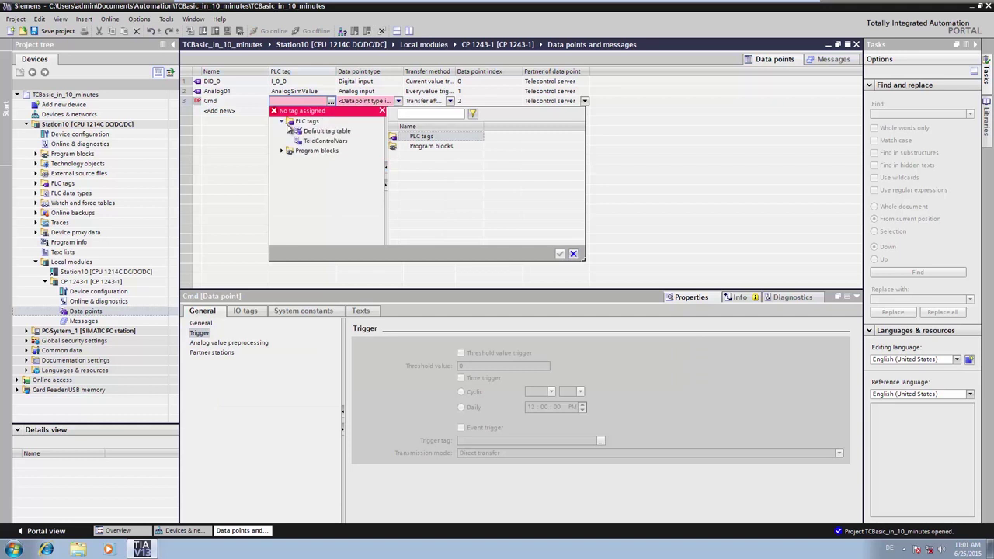
{"action": "left_click", "coordinate": [327, 142]}
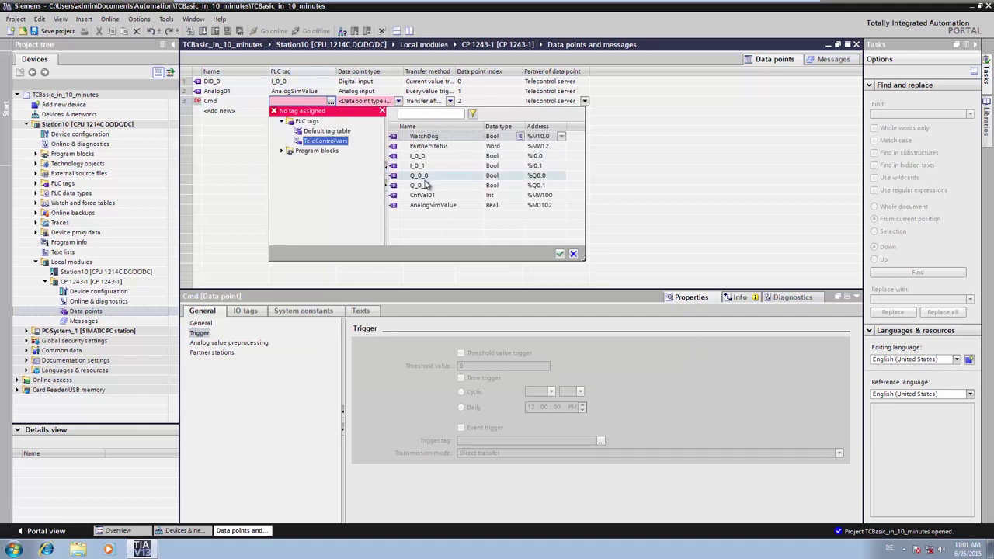
{"action": "left_click", "coordinate": [425, 179]}
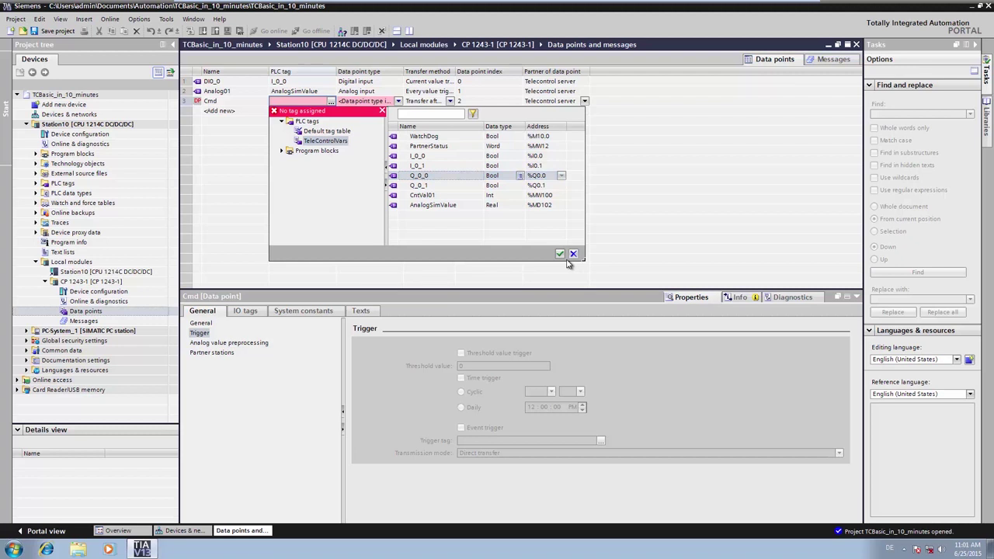
{"action": "left_click", "coordinate": [559, 254]}
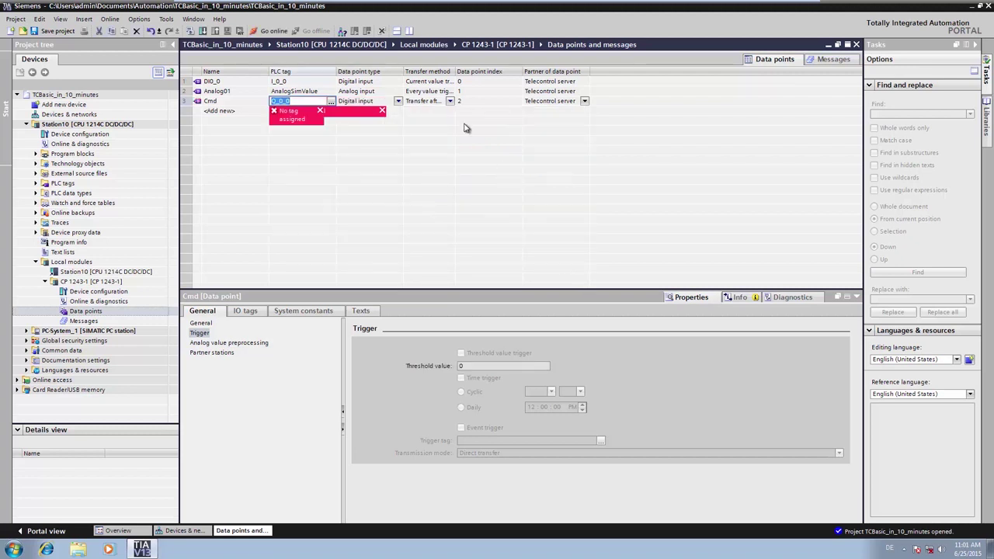
{"action": "left_click", "coordinate": [398, 101]}
{"action": "left_click", "coordinate": [398, 101]}
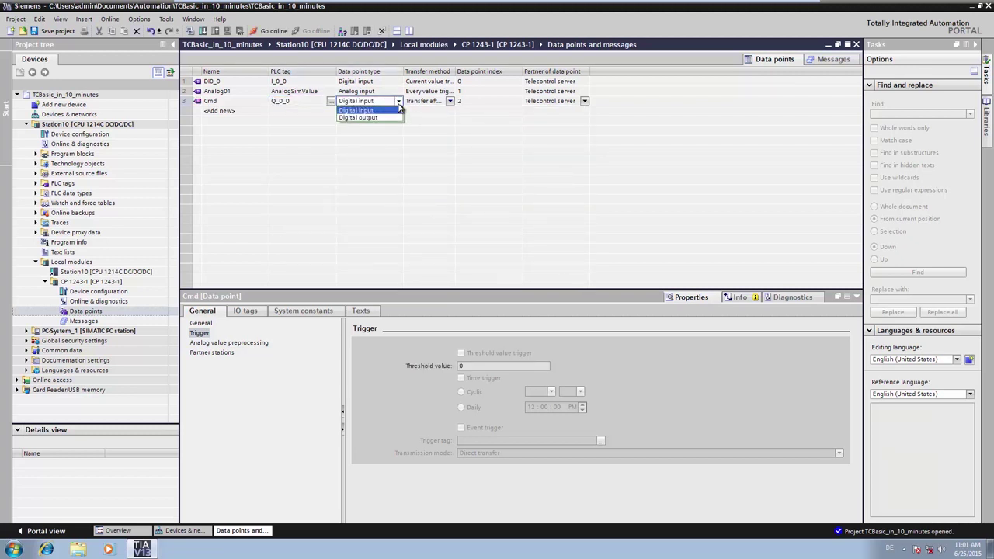
{"action": "left_click", "coordinate": [380, 118]}
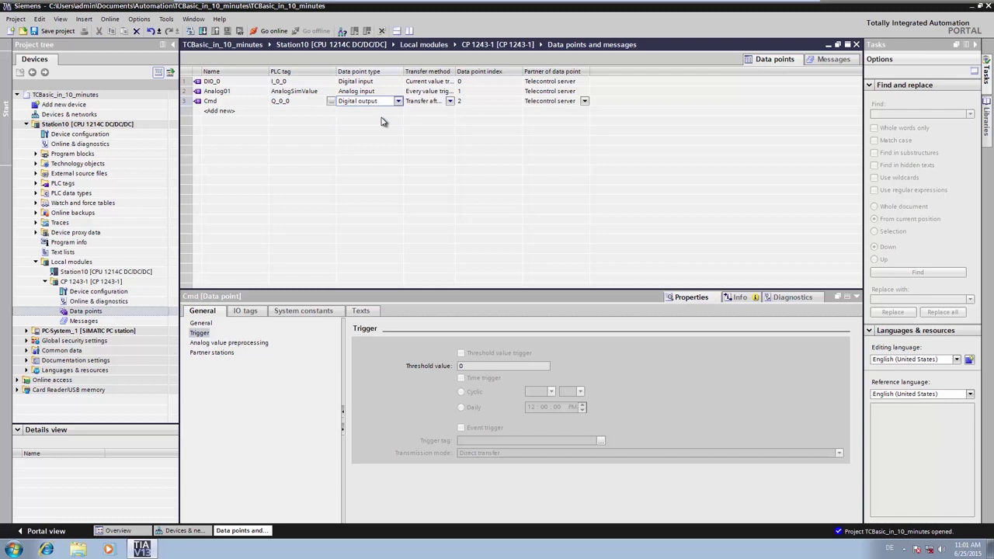
- Open the download settings and search the subnet for reachable devices
{"action": "left_click", "coordinate": [88, 115]}
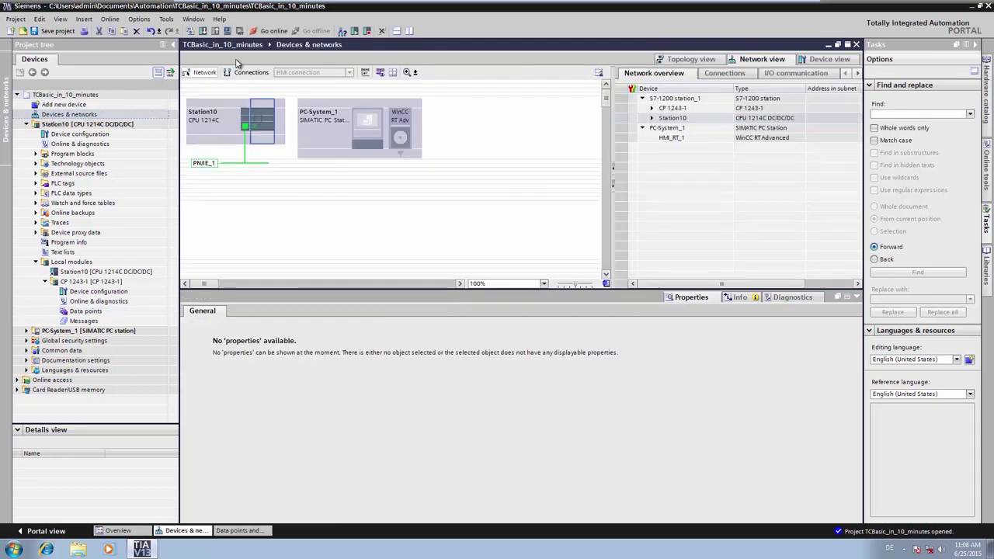
{"action": "left_click", "coordinate": [203, 31]}
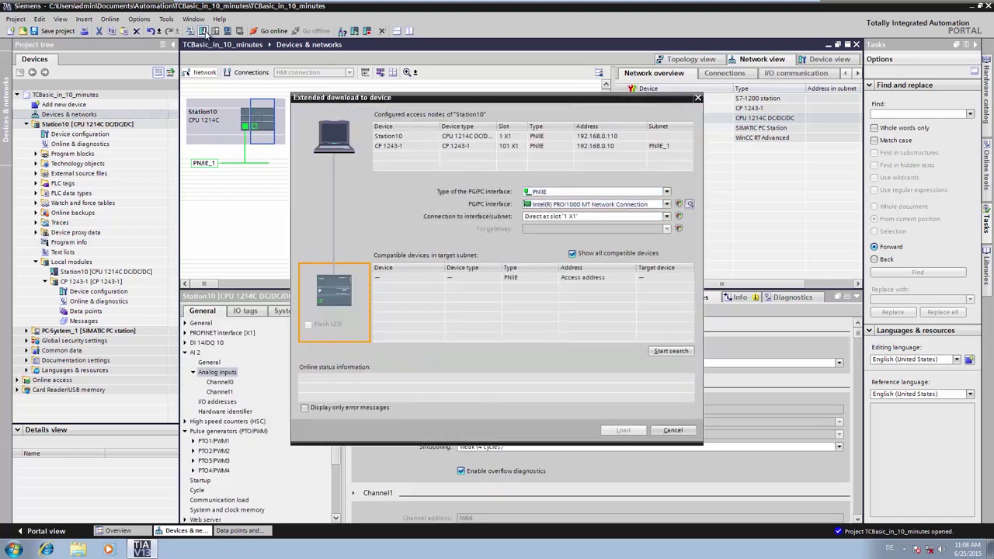
{"action": "left_click", "coordinate": [671, 351]}
{"action": "left_click", "coordinate": [671, 351]}
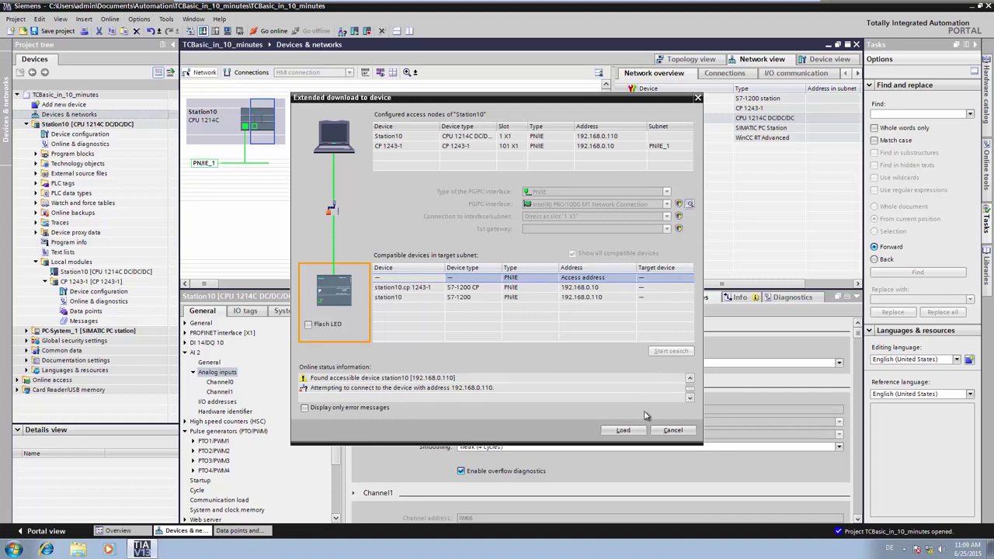
- Load the configuration onto Station10 and finish the download
{"action": "left_click", "coordinate": [637, 433]}
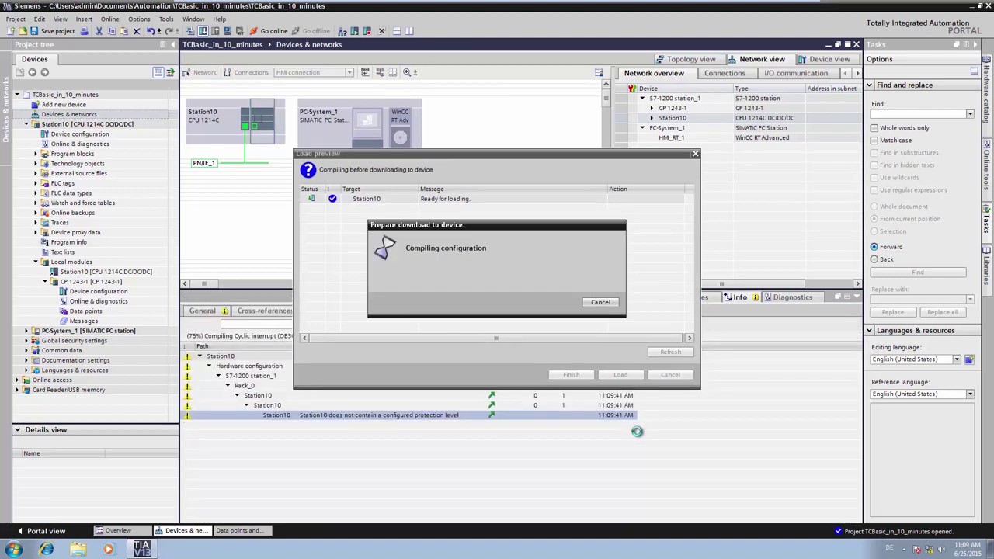
{"action": "left_click", "coordinate": [621, 376]}
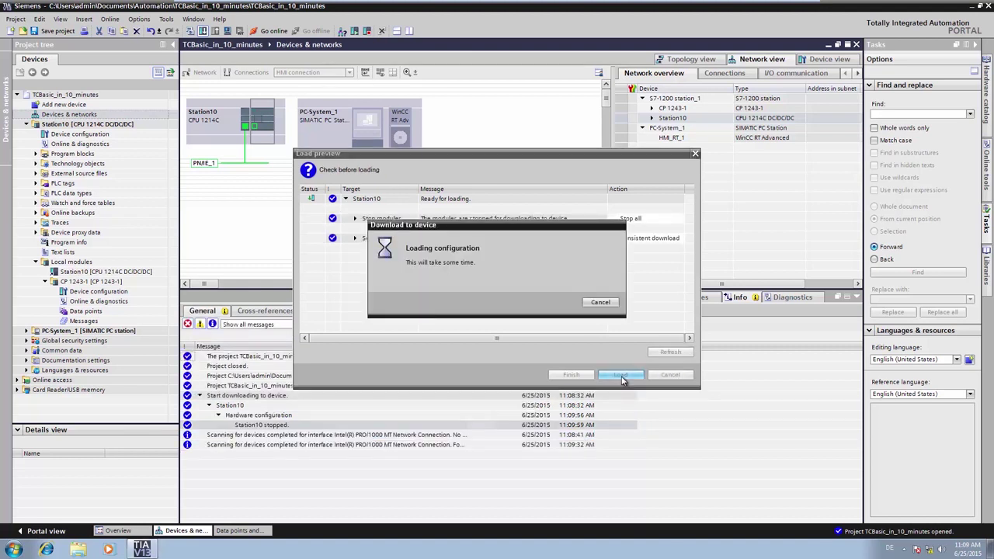
{"action": "left_click", "coordinate": [587, 375]}
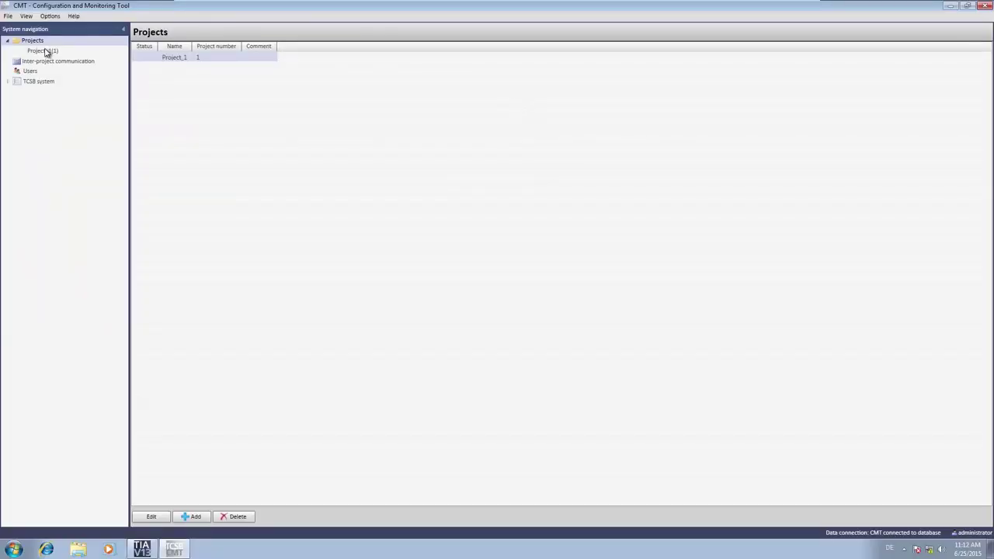
- In Project_1(1), add a CP1243-1 connection Station 10 with station number 10 and slot 101
{"action": "left_click", "coordinate": [47, 52]}
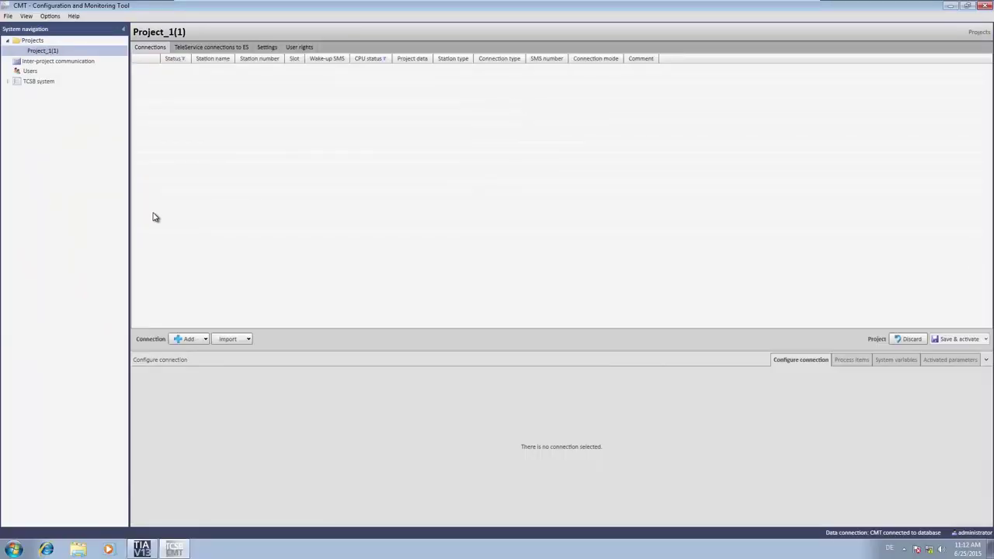
{"action": "left_click", "coordinate": [204, 340]}
{"action": "mouse_move", "coordinate": [199, 365]}
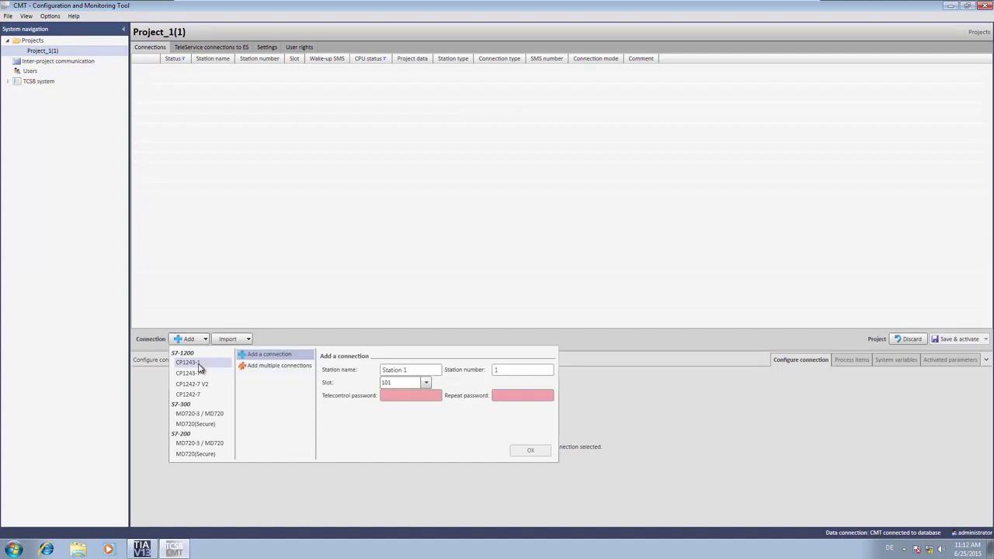
{"action": "left_click", "coordinate": [421, 370]}
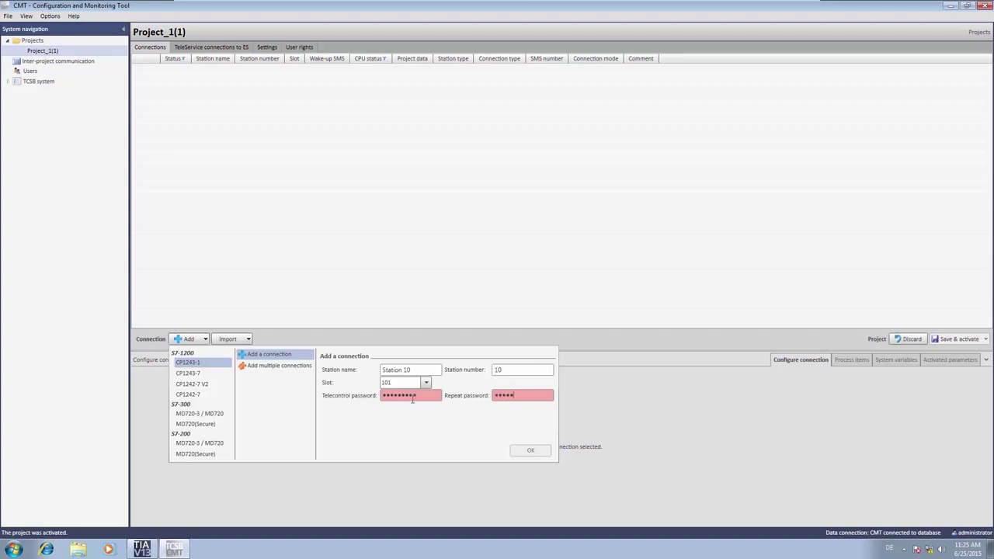
{"action": "type", "text": "1"}
{"action": "key", "text": "Return"}
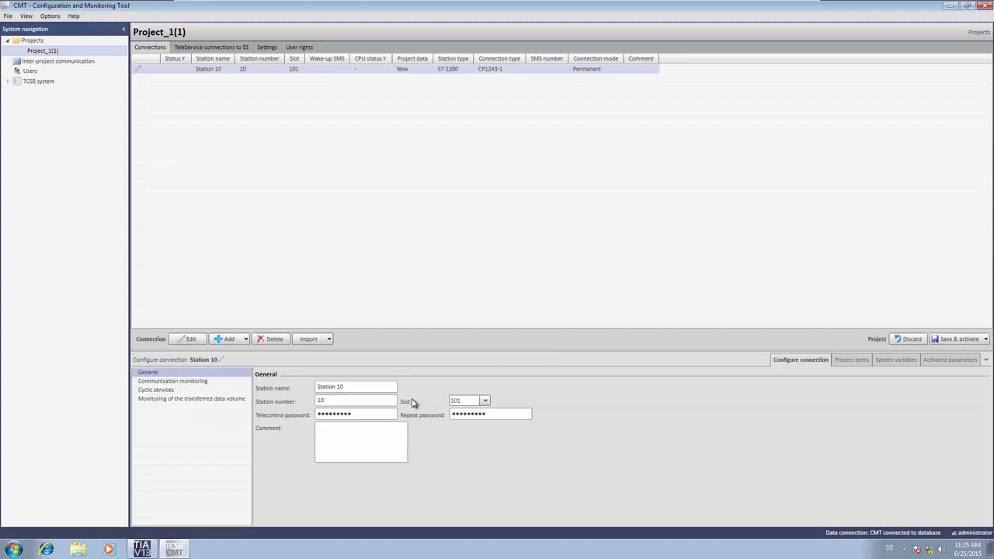
- Review the communication monitoring timeouts, then save and activate Project_1 in CMT
{"action": "left_click", "coordinate": [187, 381]}
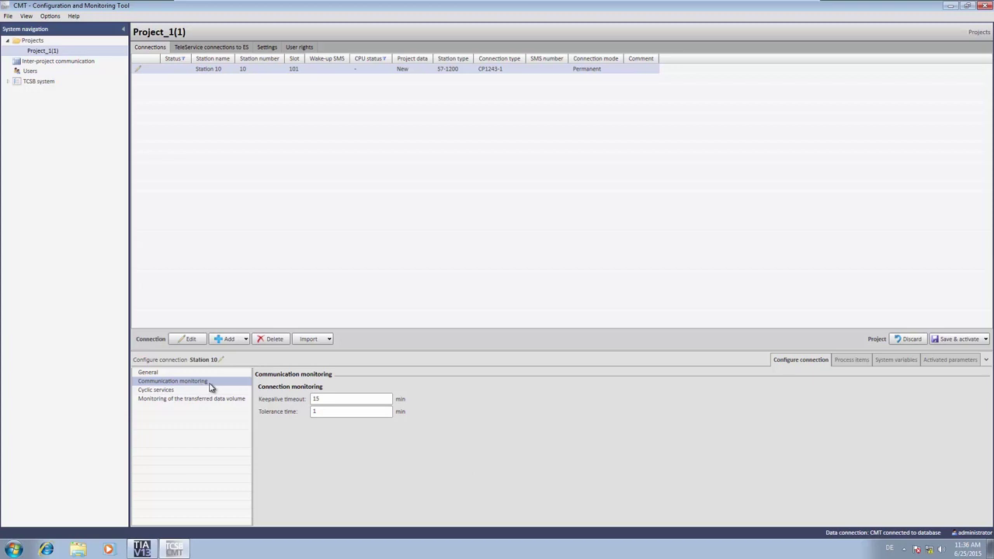
{"action": "left_click", "coordinate": [960, 340]}
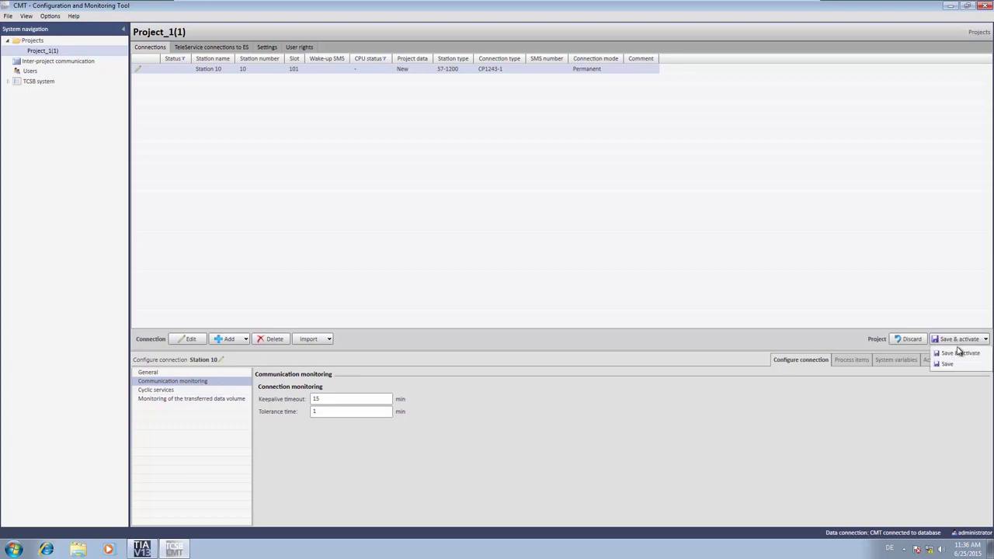
{"action": "left_click", "coordinate": [960, 353]}
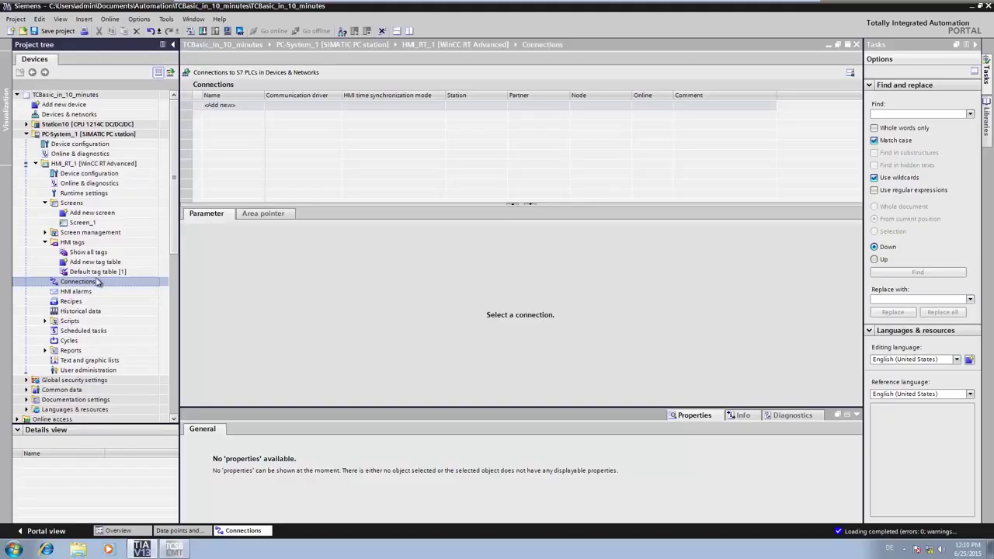
- Add a new HMI connection named TCSB_OPC under HMI_RT_1
{"action": "left_click", "coordinate": [237, 108]}
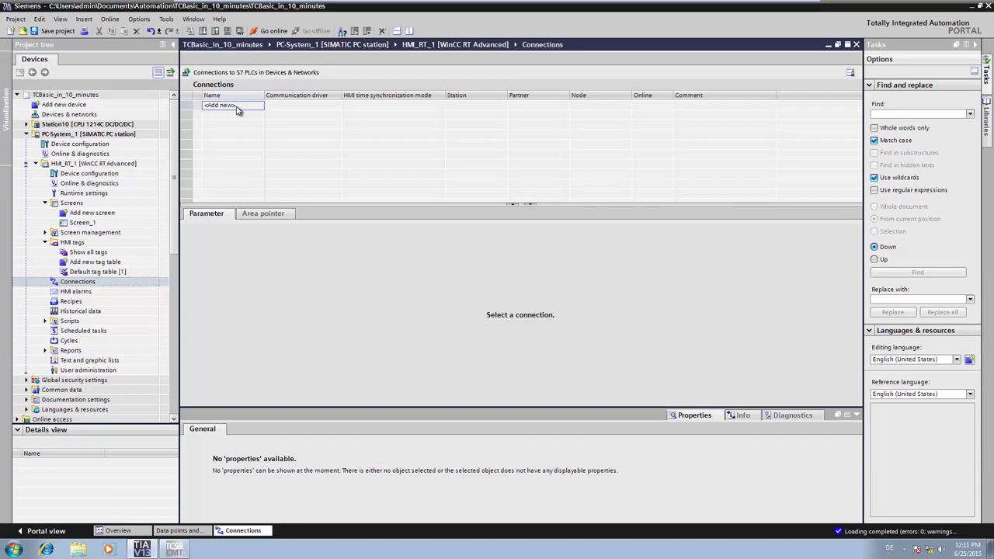
{"action": "double_click", "coordinate": [237, 108]}
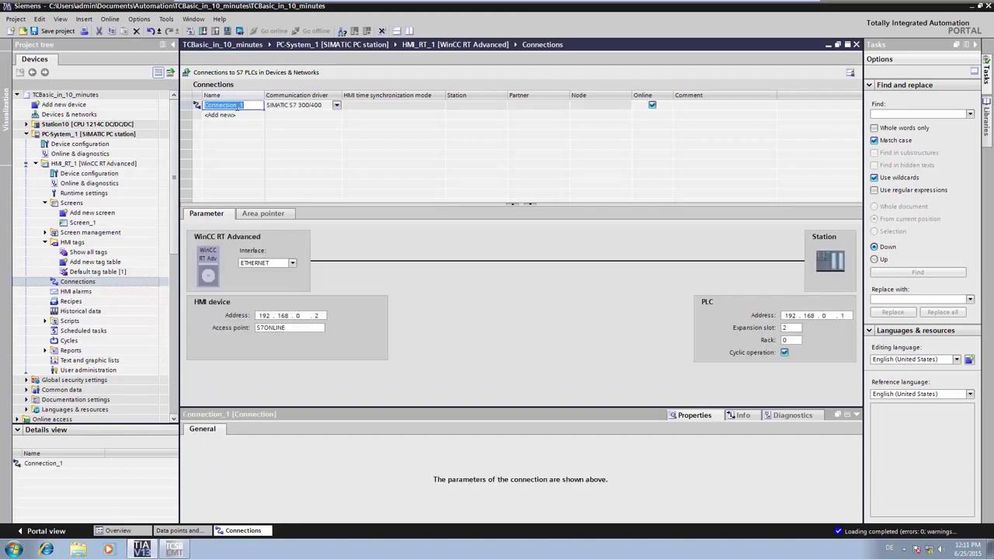
{"action": "type", "text": "TCSB_OPC"}
{"action": "key", "text": "Return"}
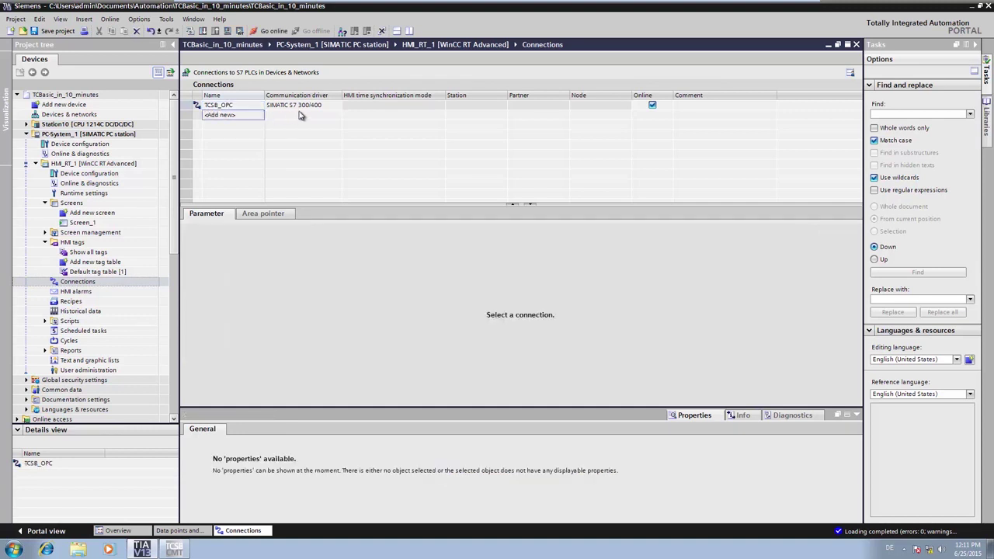
- Set TCSB_OPC's driver to OPC with server OPC.SimaticNET.TCSB
{"action": "left_click", "coordinate": [330, 106]}
{"action": "left_click", "coordinate": [336, 105]}
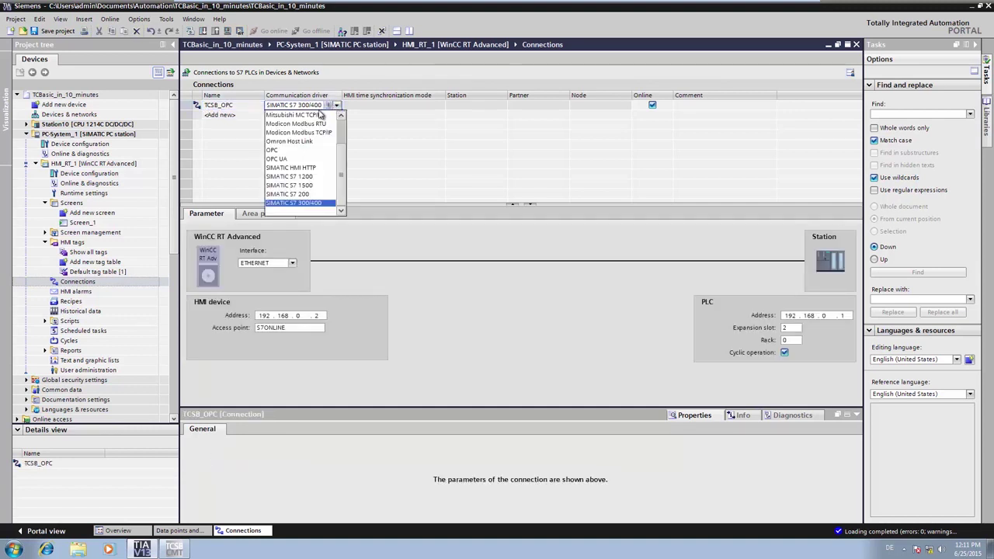
{"action": "left_click", "coordinate": [302, 150]}
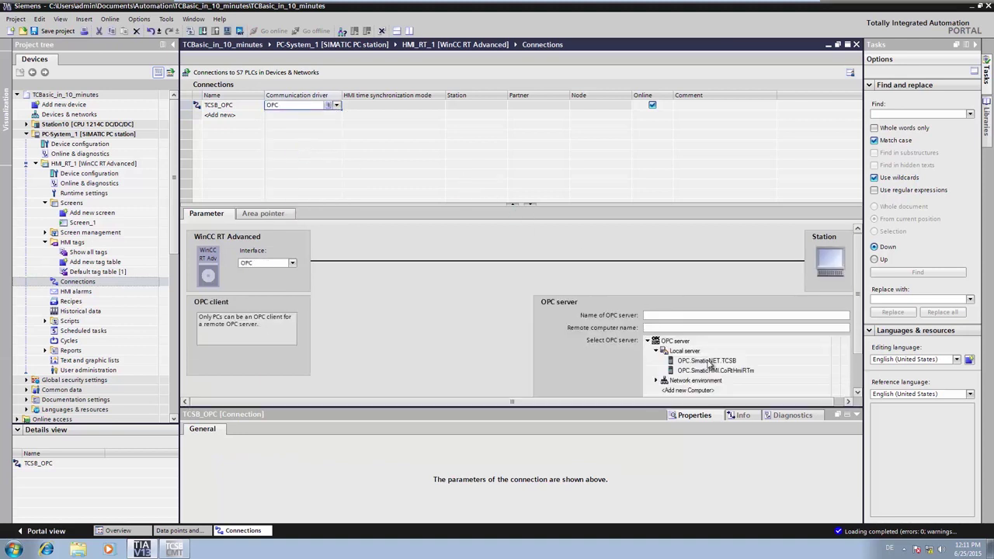
{"action": "left_click", "coordinate": [708, 365]}
{"action": "left_click", "coordinate": [723, 328]}
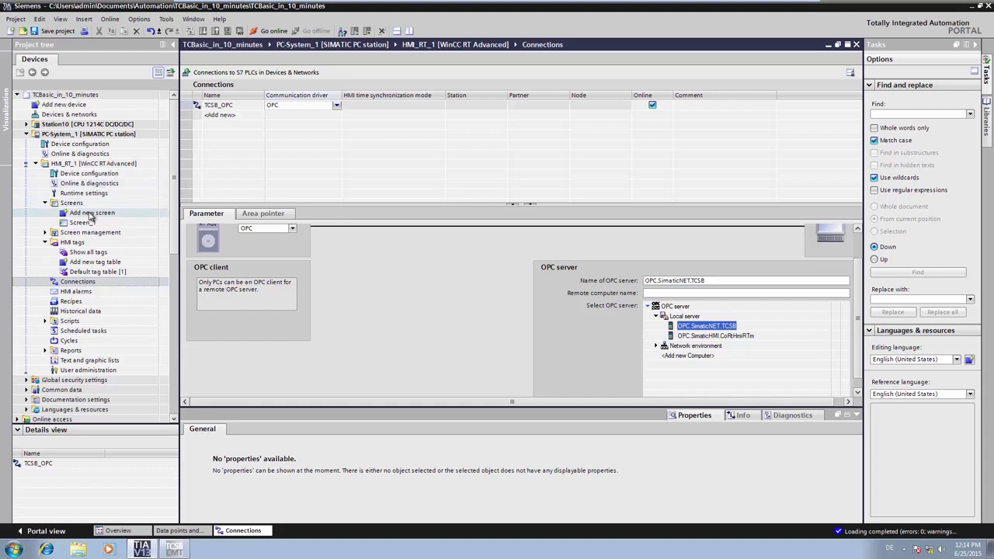
- Add HMI tag DI0.0 in the tag list and assign it connection TCSB_OPC
{"action": "double_click", "coordinate": [85, 252]}
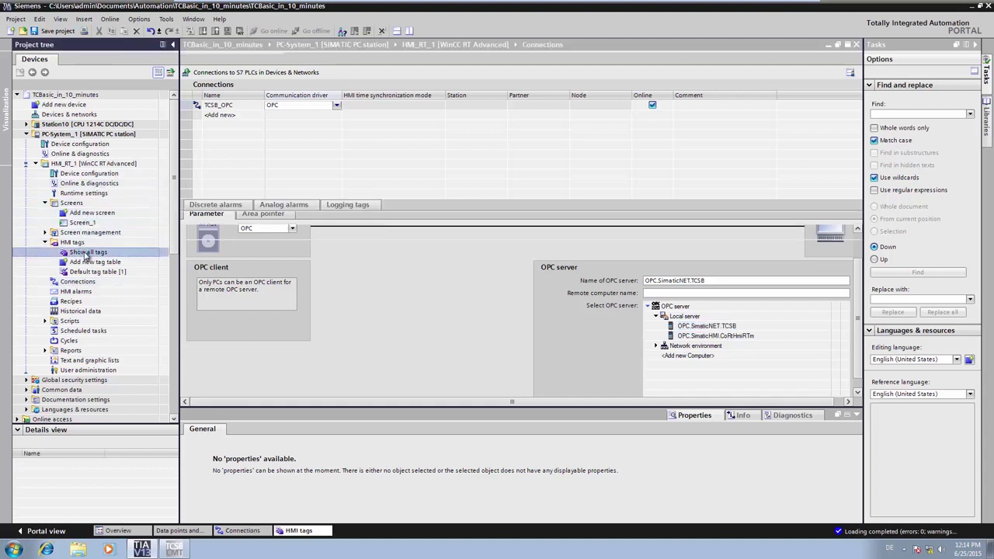
{"action": "double_click", "coordinate": [247, 107]}
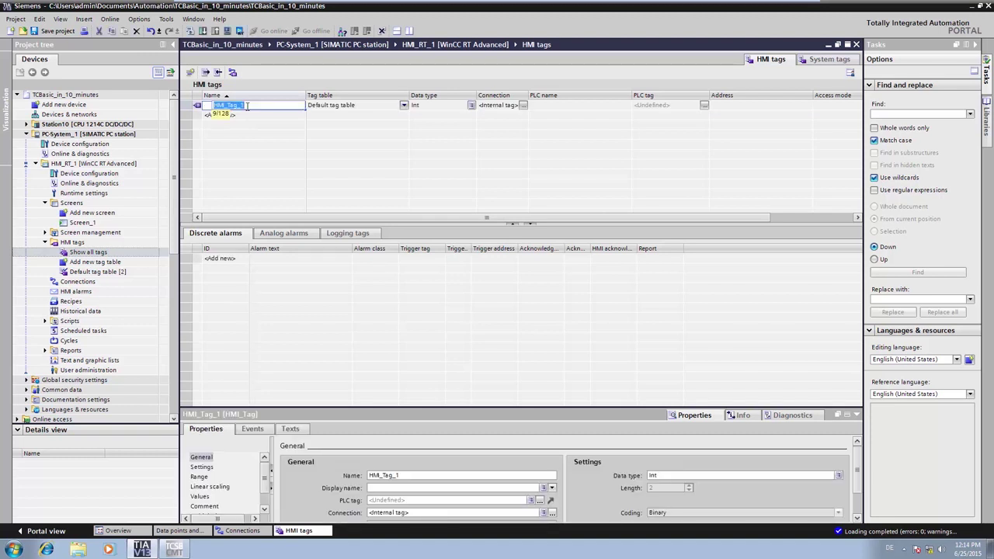
{"action": "type", "text": "DI0.0"}
{"action": "key", "text": "Return"}
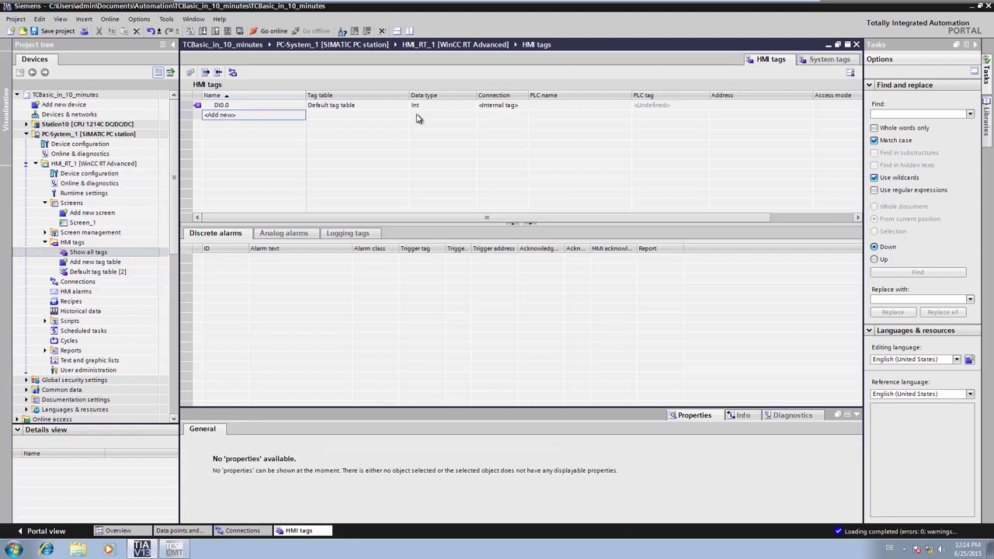
{"action": "left_click", "coordinate": [511, 107]}
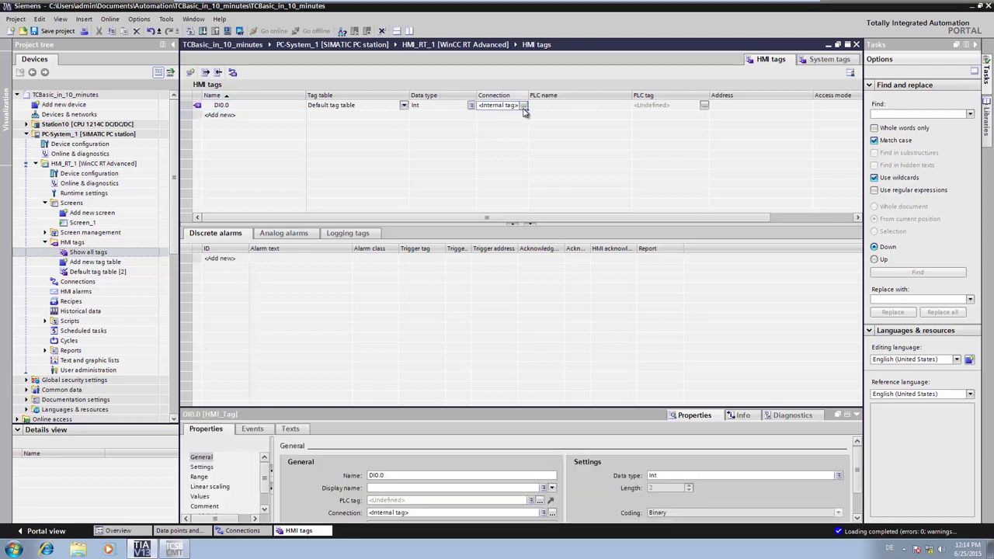
{"action": "left_click", "coordinate": [523, 106]}
{"action": "left_click", "coordinate": [534, 141]}
{"action": "left_click", "coordinate": [626, 157]}
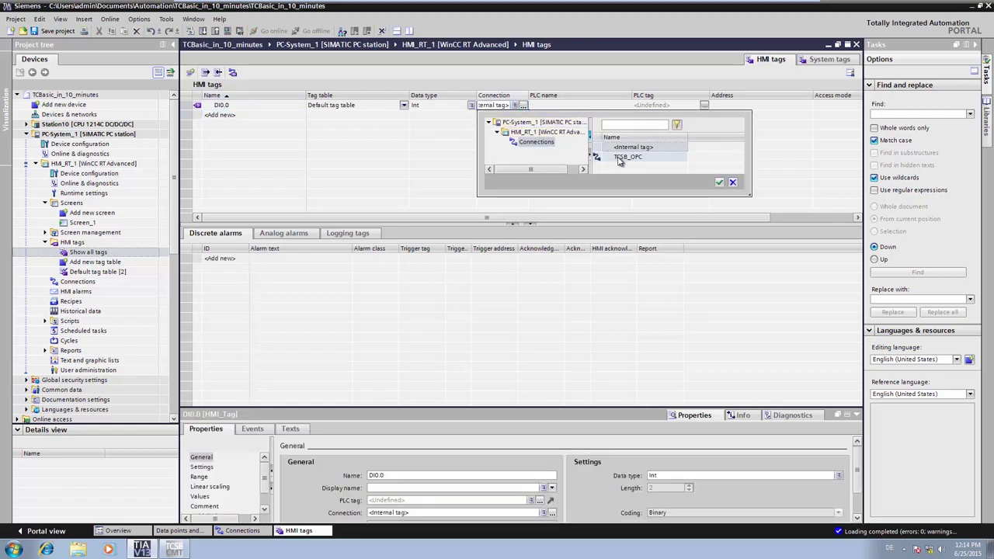
{"action": "left_click", "coordinate": [719, 181]}
- Address DI0.0 to Station 10's OPC item DP.DI0_0
{"action": "left_click", "coordinate": [813, 108]}
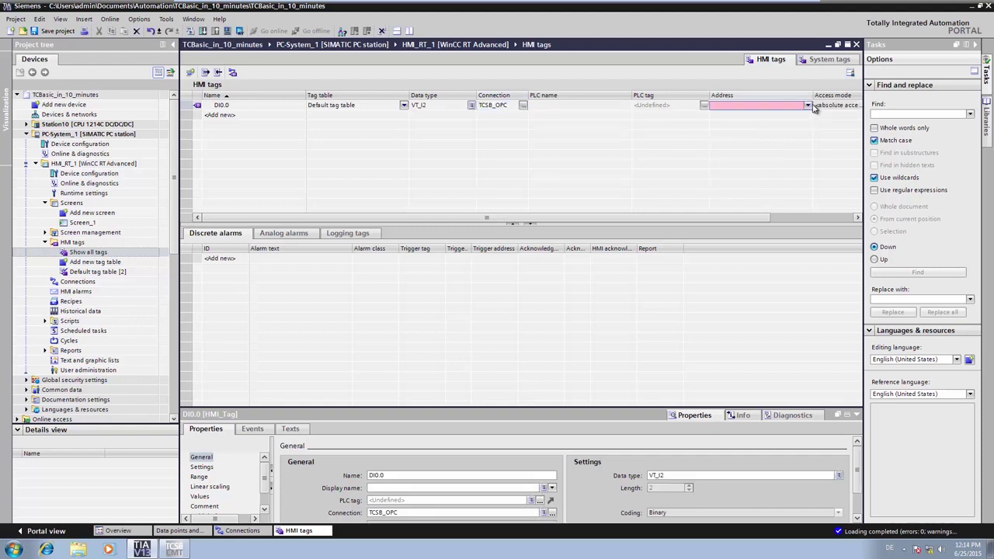
{"action": "left_click", "coordinate": [811, 106]}
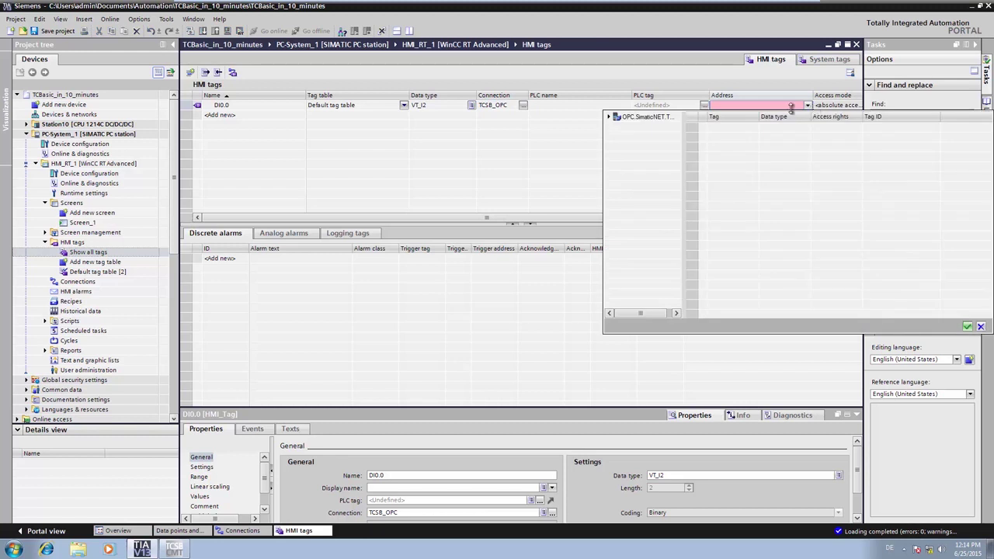
{"action": "left_click", "coordinate": [610, 117]}
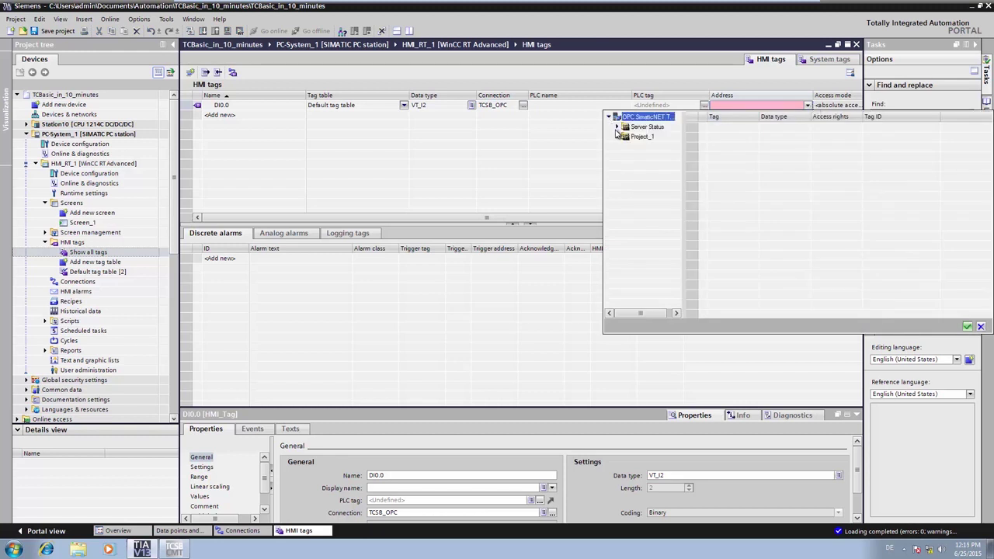
{"action": "left_click", "coordinate": [617, 137]}
{"action": "left_click", "coordinate": [625, 147]}
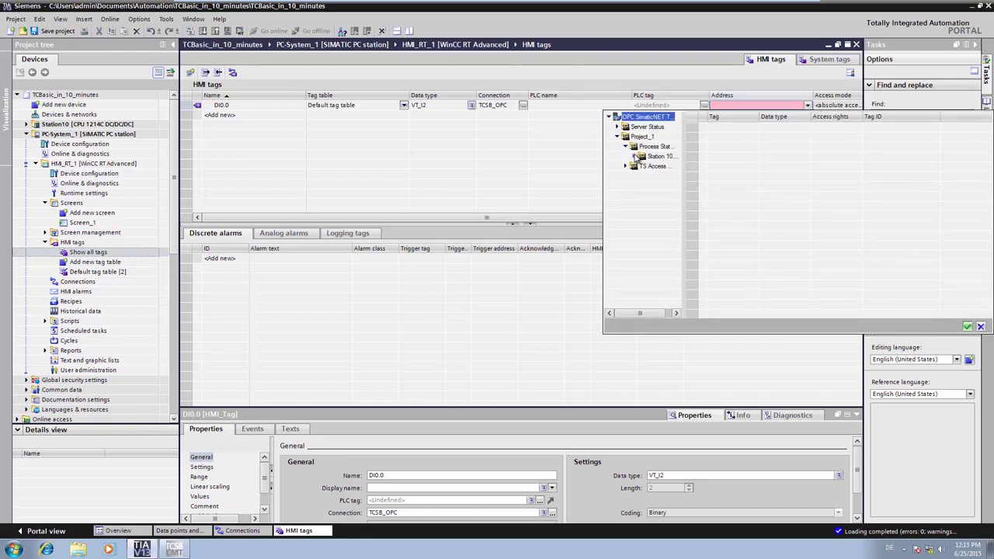
{"action": "left_click", "coordinate": [634, 157]}
{"action": "left_click", "coordinate": [641, 167]}
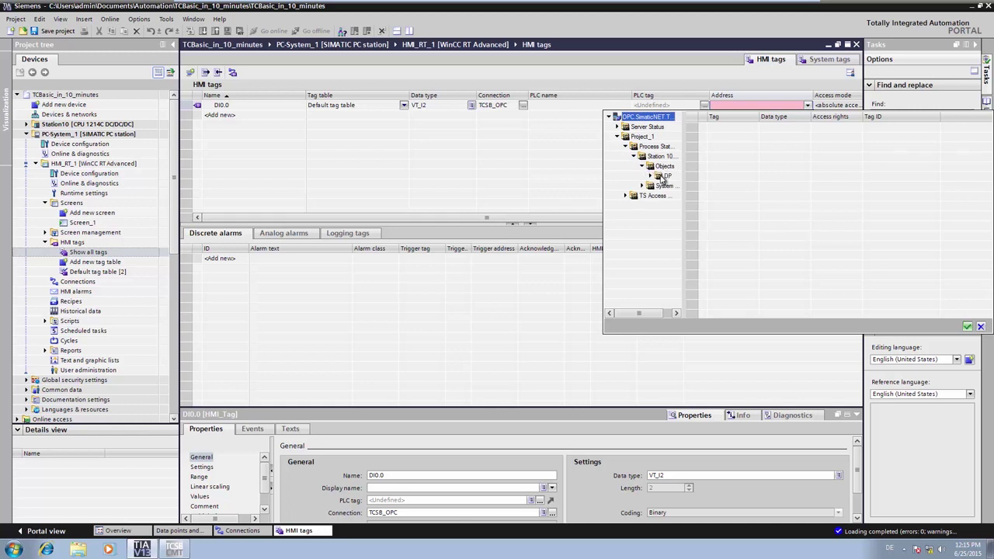
{"action": "left_click", "coordinate": [664, 177]}
{"action": "left_click", "coordinate": [736, 129]}
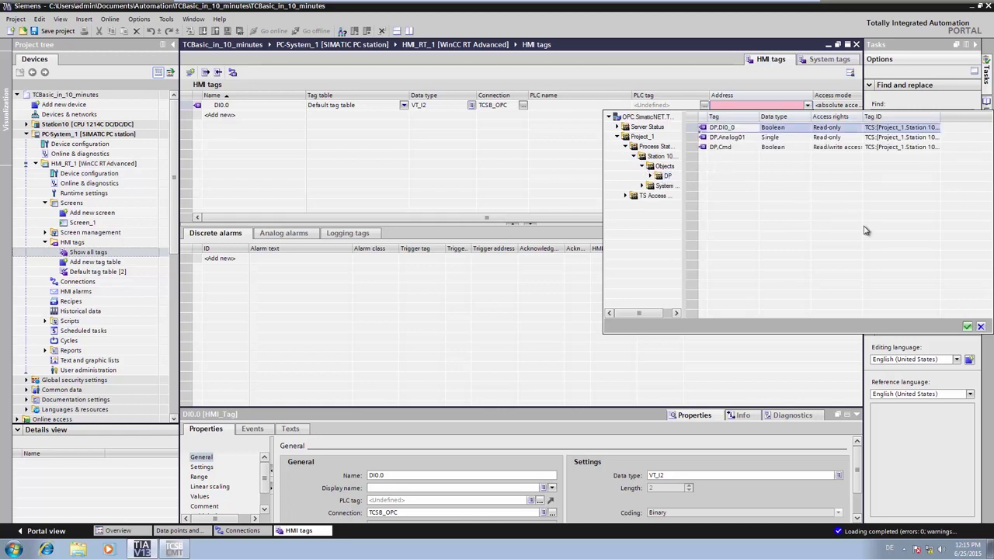
{"action": "left_click", "coordinate": [965, 326]}
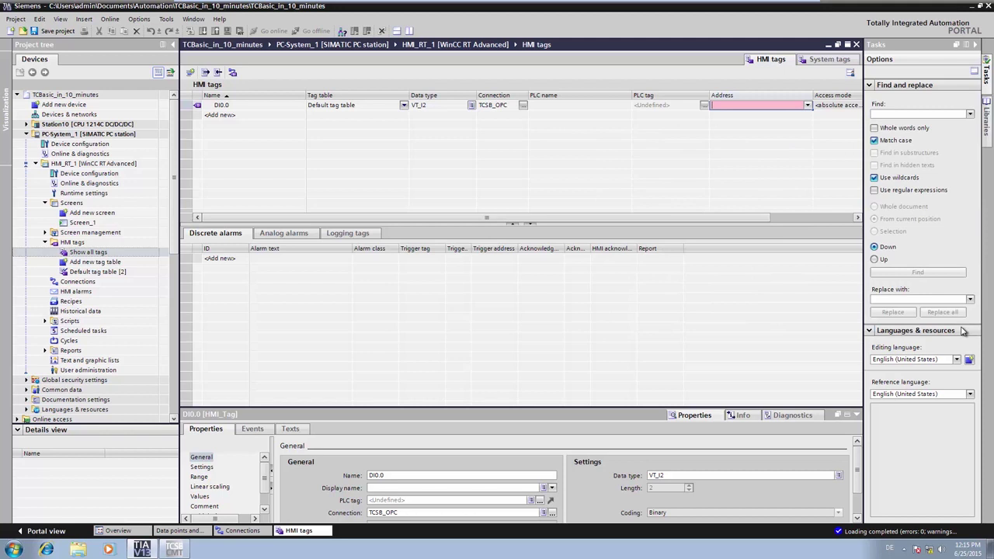
- Add HMI tag Analog01 addressed to Station 10's OPC item DP.Analog01
{"action": "double_click", "coordinate": [258, 115]}
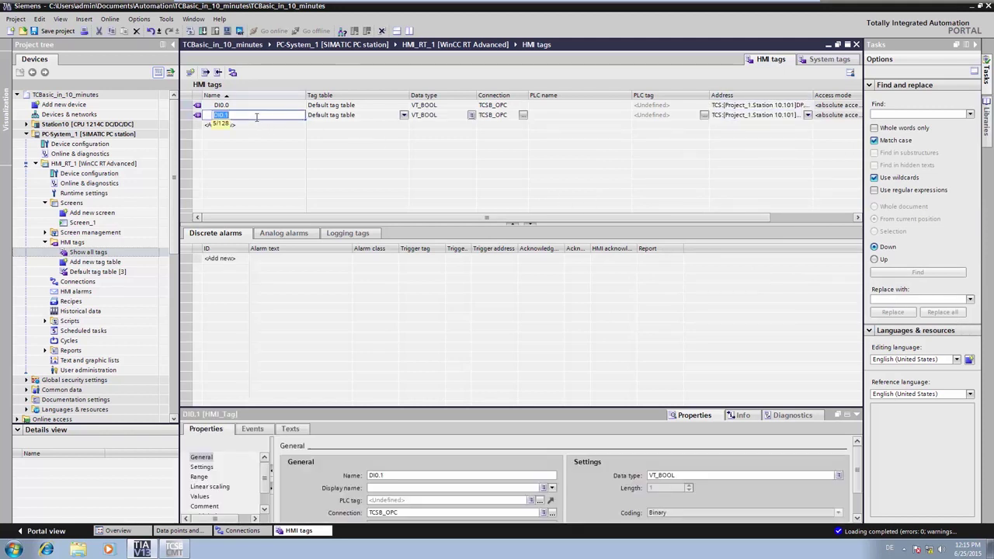
{"action": "type", "text": "Analog01"}
{"action": "key", "text": "Return"}
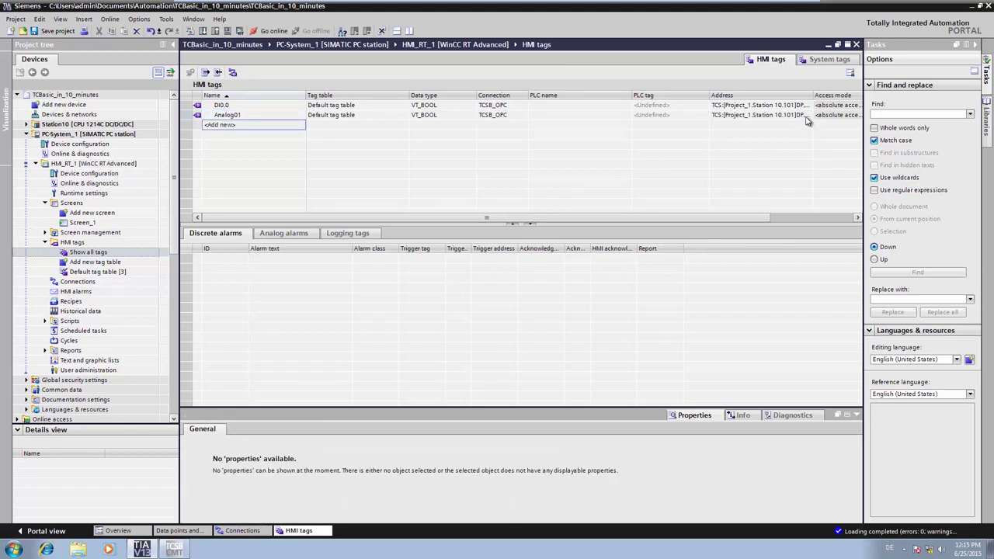
{"action": "left_click", "coordinate": [807, 116]}
{"action": "left_click", "coordinate": [808, 116]}
{"action": "left_click", "coordinate": [808, 116]}
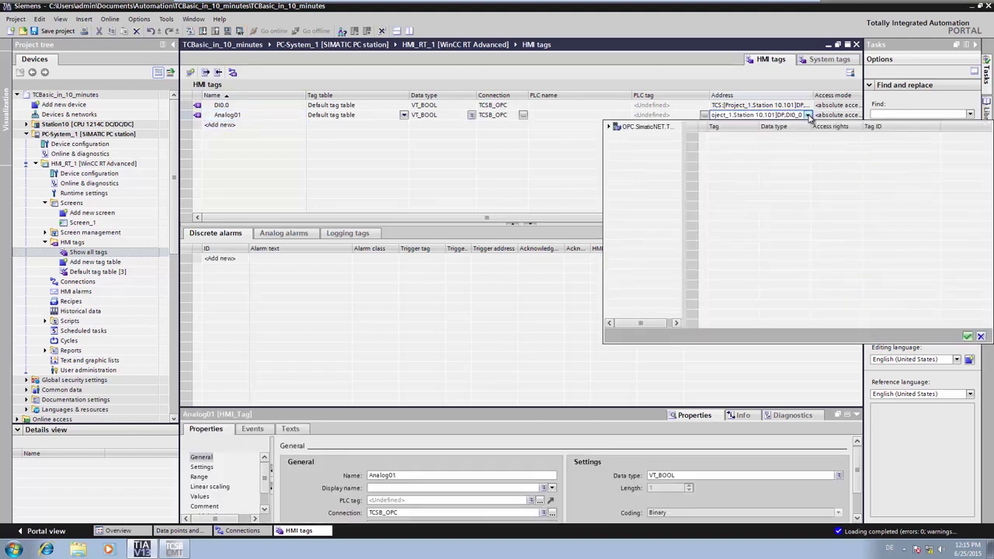
{"action": "left_click", "coordinate": [608, 126]}
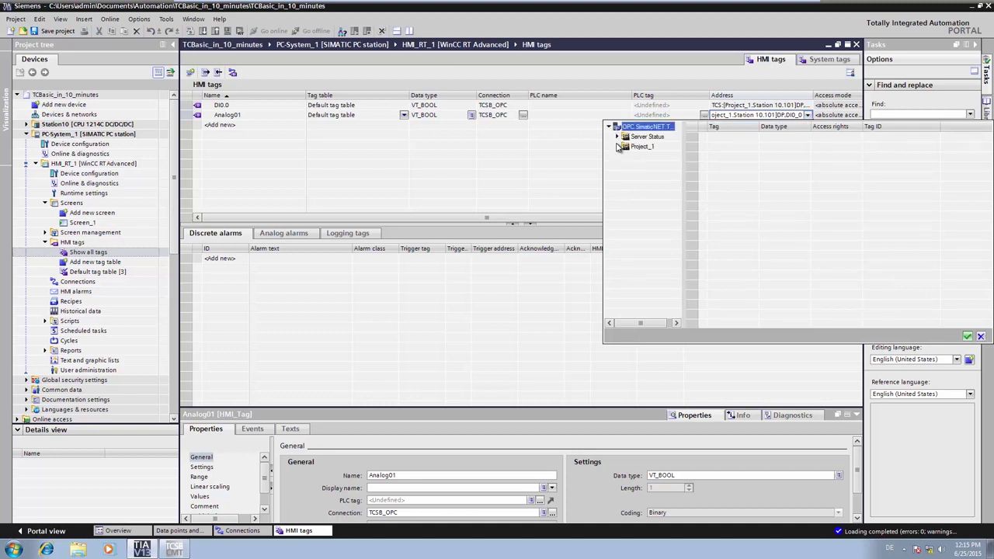
{"action": "left_click", "coordinate": [617, 146]}
{"action": "left_click", "coordinate": [626, 157]}
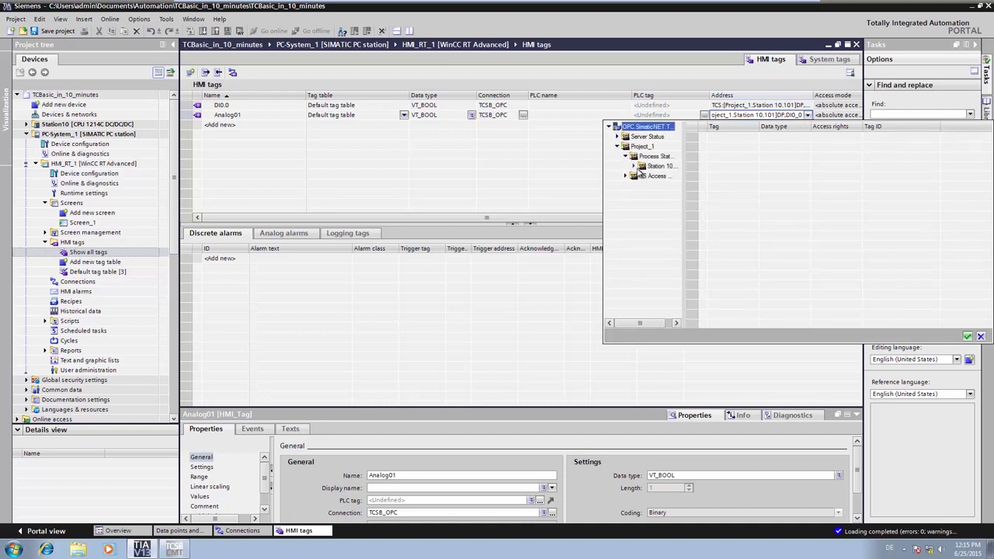
{"action": "left_click", "coordinate": [634, 167]}
{"action": "left_click", "coordinate": [641, 176]}
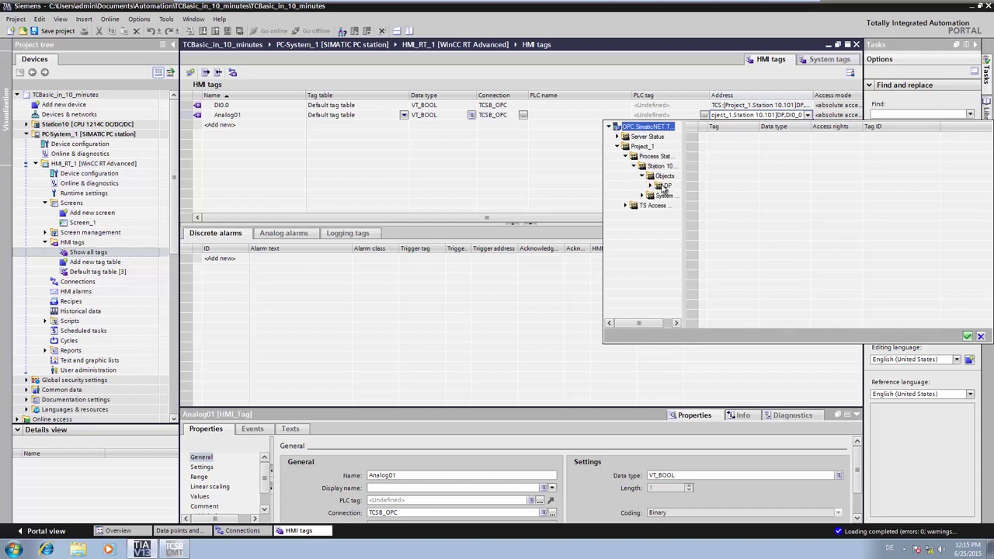
{"action": "left_click", "coordinate": [665, 186]}
{"action": "left_click", "coordinate": [744, 147]}
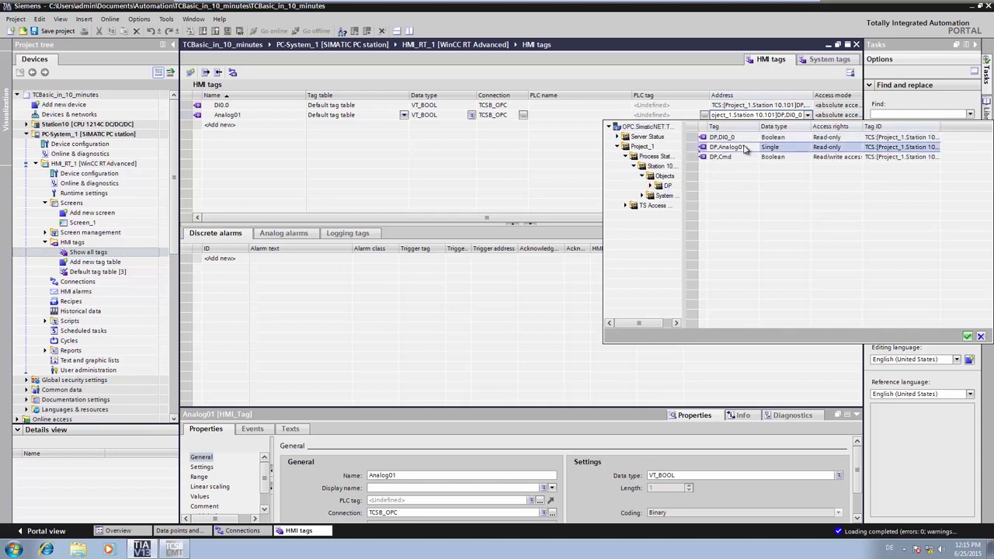
{"action": "left_click", "coordinate": [980, 337]}
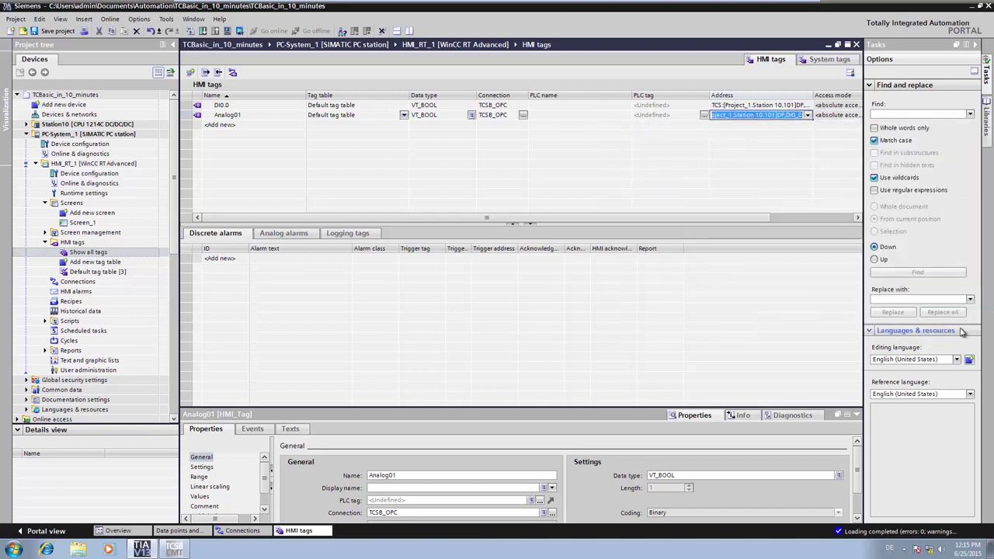
- Add HMI tag Cmd addressed to Station 10's OPC item DP.Cmd
{"action": "double_click", "coordinate": [258, 126]}
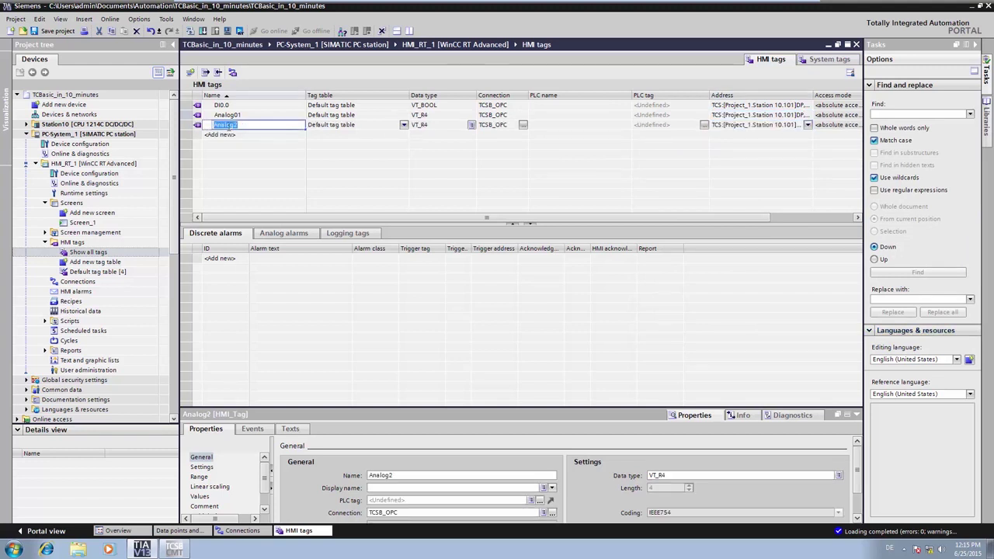
{"action": "type", "text": "Cmd"}
{"action": "left_click", "coordinate": [230, 134]}
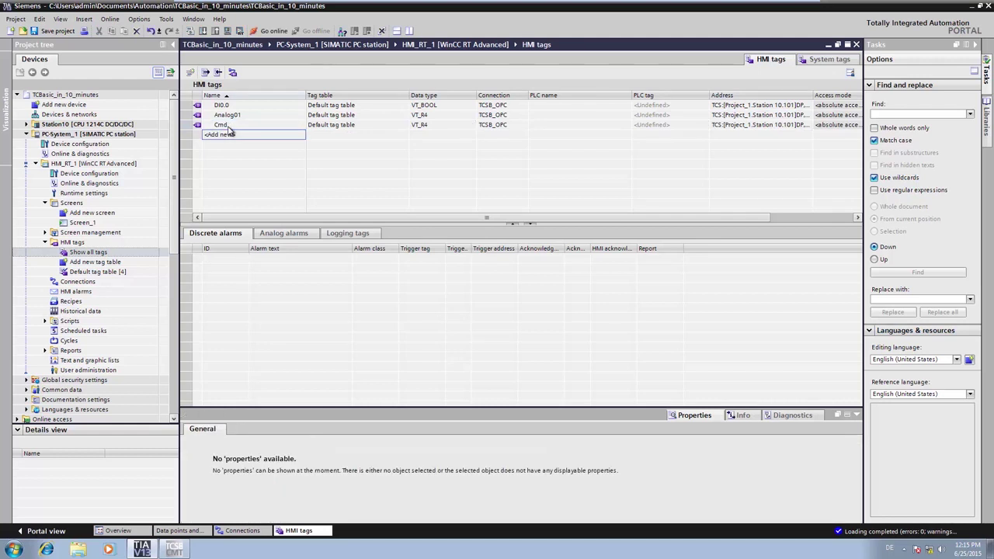
{"action": "left_click", "coordinate": [808, 125]}
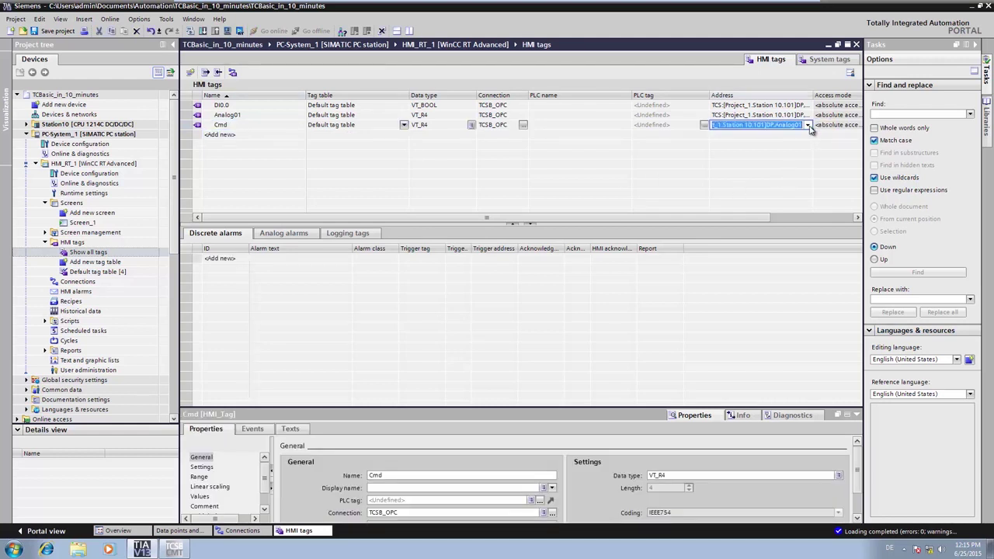
{"action": "left_click", "coordinate": [807, 125]}
{"action": "left_click", "coordinate": [607, 136]}
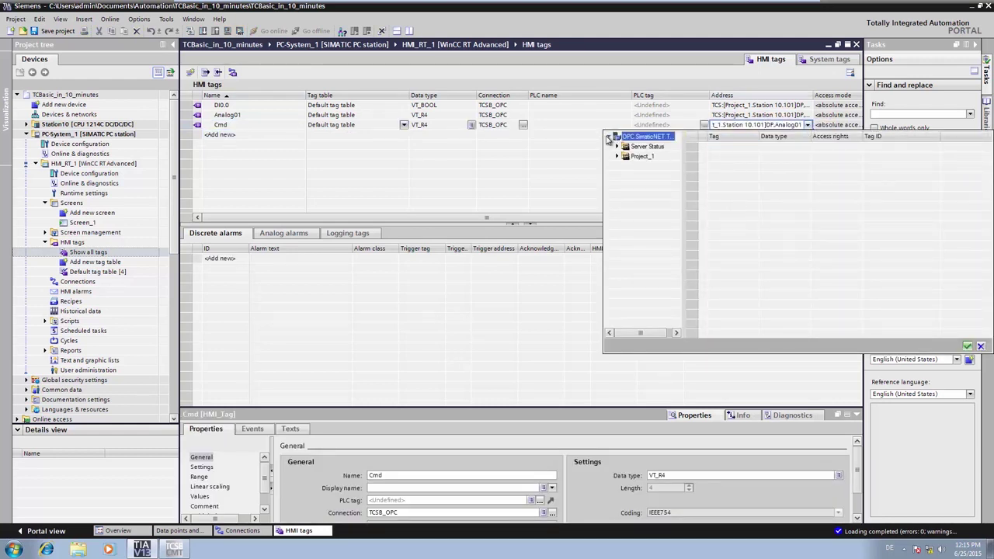
{"action": "left_click", "coordinate": [618, 157]}
{"action": "left_click", "coordinate": [625, 167]}
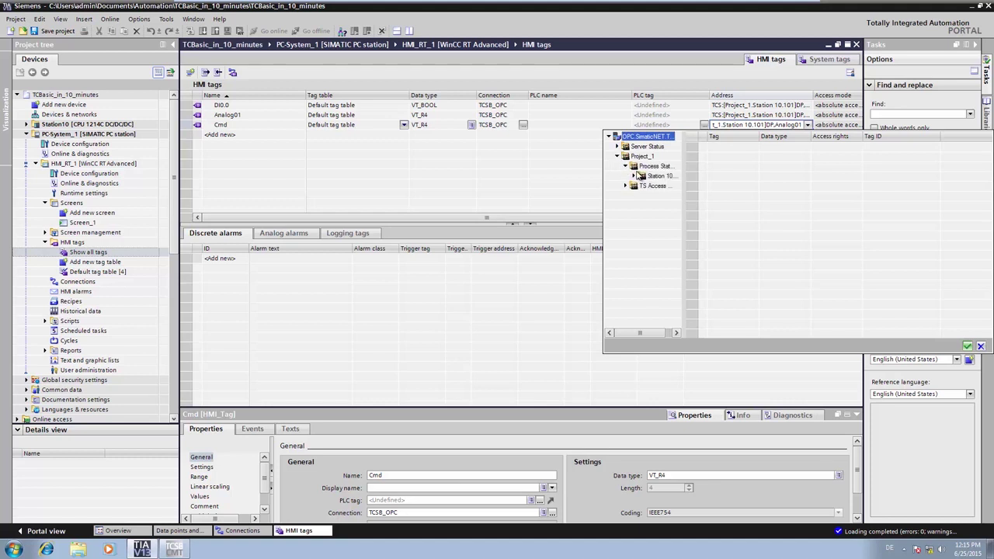
{"action": "left_click", "coordinate": [635, 177]}
{"action": "left_click", "coordinate": [643, 186]}
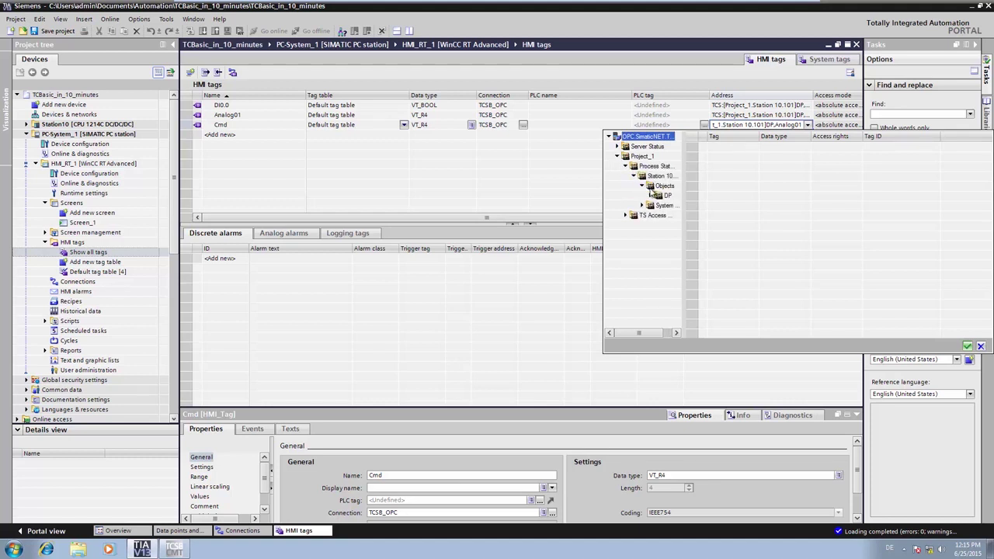
{"action": "left_click", "coordinate": [666, 196]}
{"action": "left_click", "coordinate": [733, 167]}
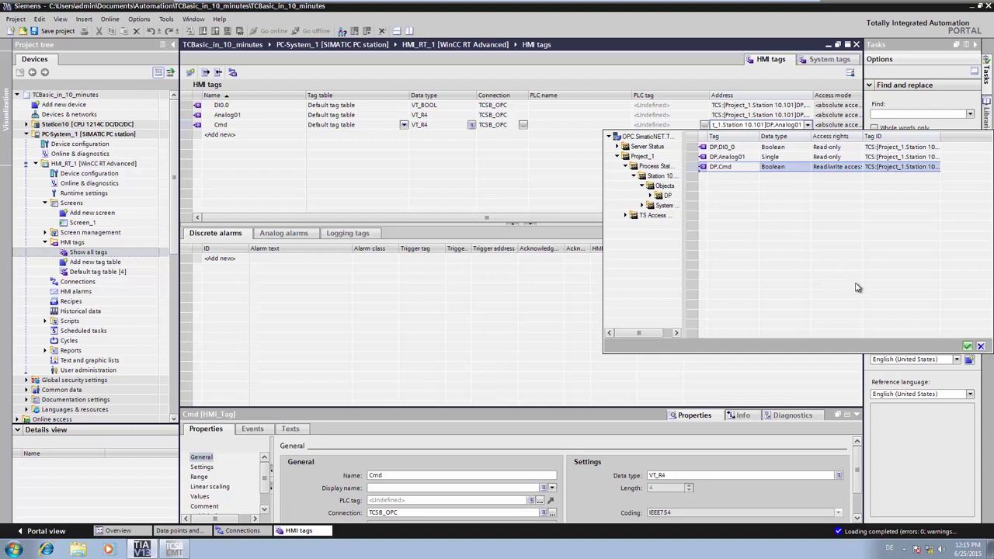
{"action": "left_click", "coordinate": [965, 346]}
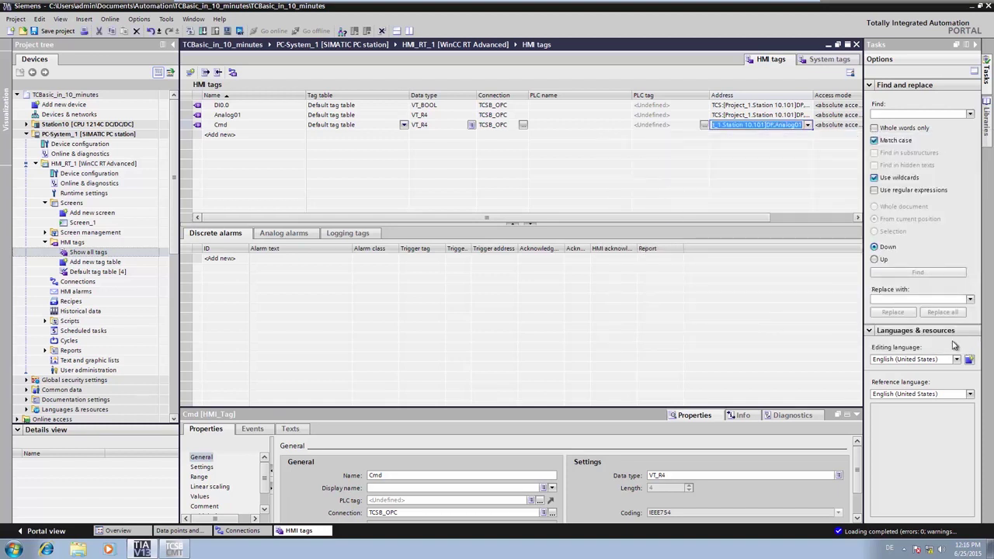
- Open Screen_1 at 50% zoom and bind the DI 0.0 switch to tag DI0.0
{"action": "double_click", "coordinate": [81, 223]}
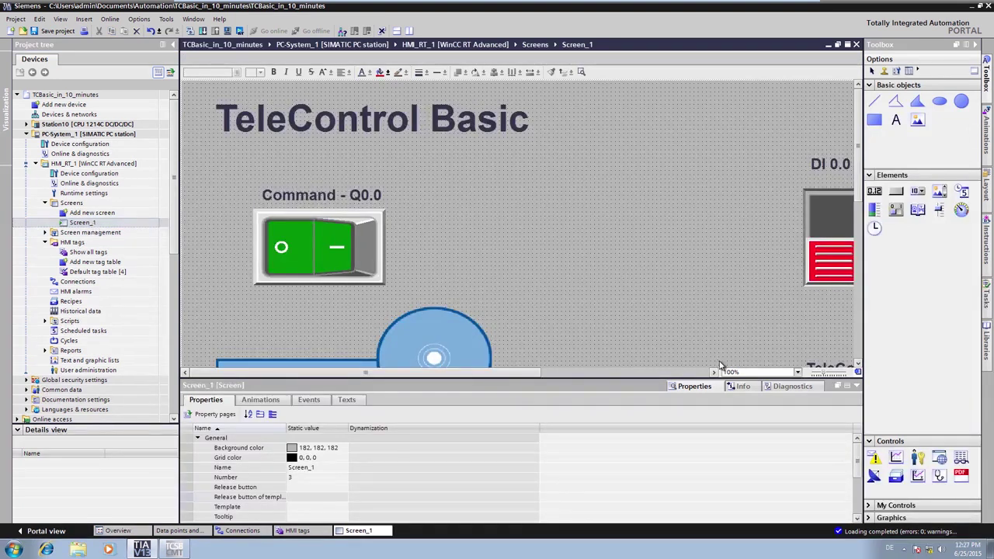
{"action": "left_click", "coordinate": [746, 372]}
{"action": "type", "text": "50"}
{"action": "key", "text": "Return"}
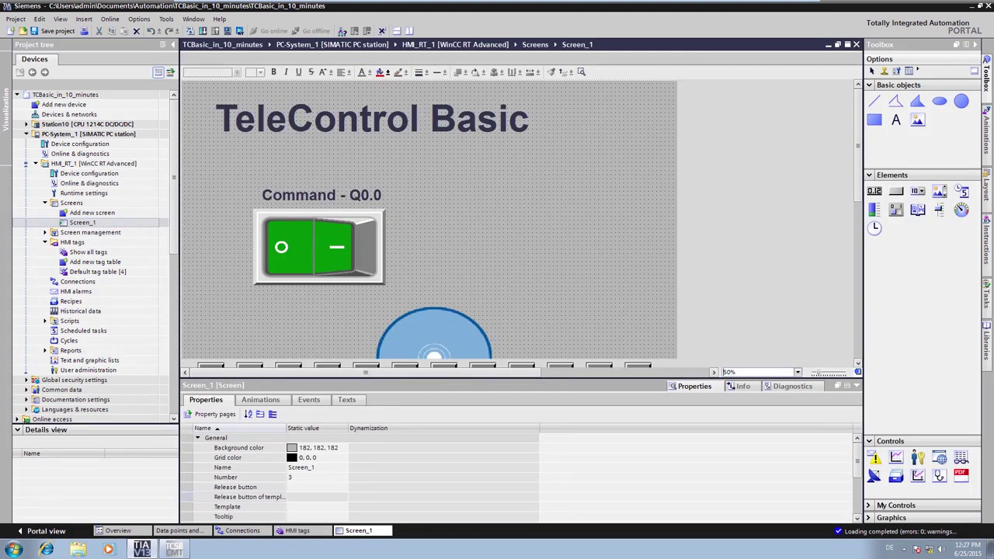
{"action": "left_click", "coordinate": [510, 162]}
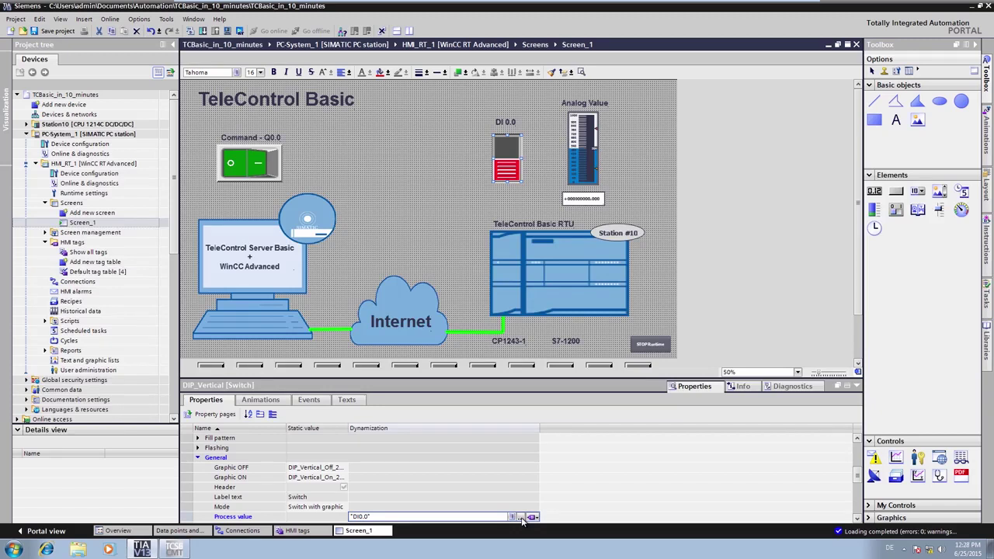
{"action": "left_click", "coordinate": [520, 517]}
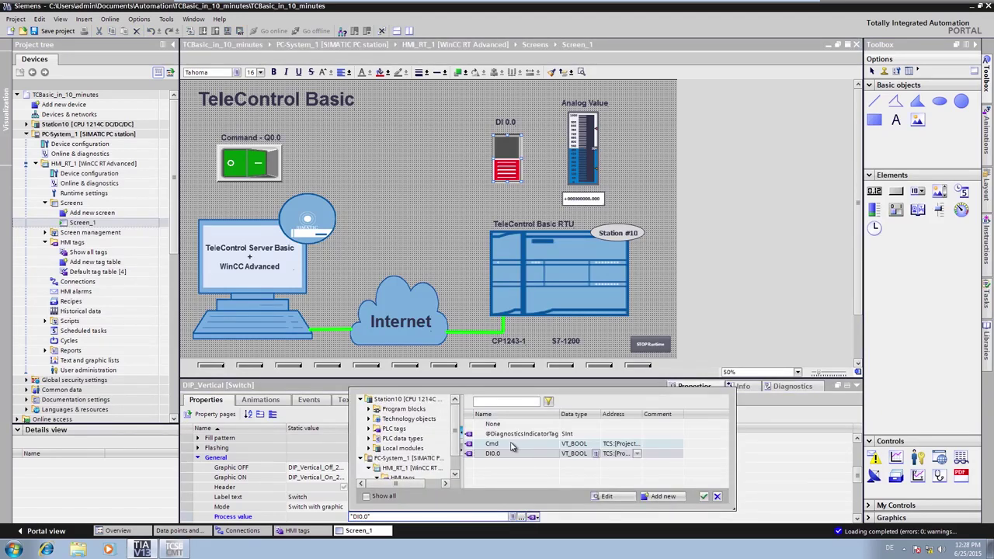
{"action": "double_click", "coordinate": [503, 454]}
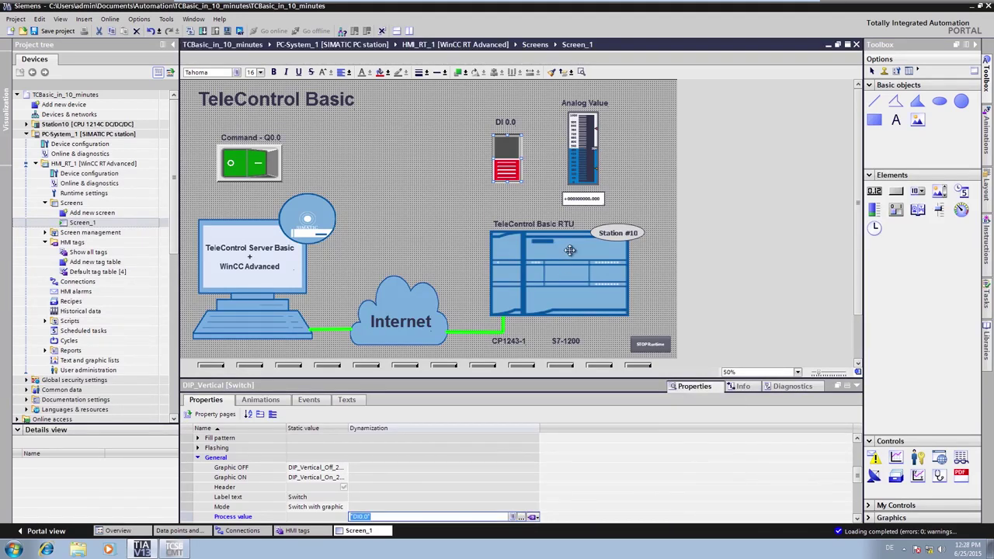
- Bind the Analog Value bar to Analog01 and the Command switch to Cmd
{"action": "left_click", "coordinate": [590, 177]}
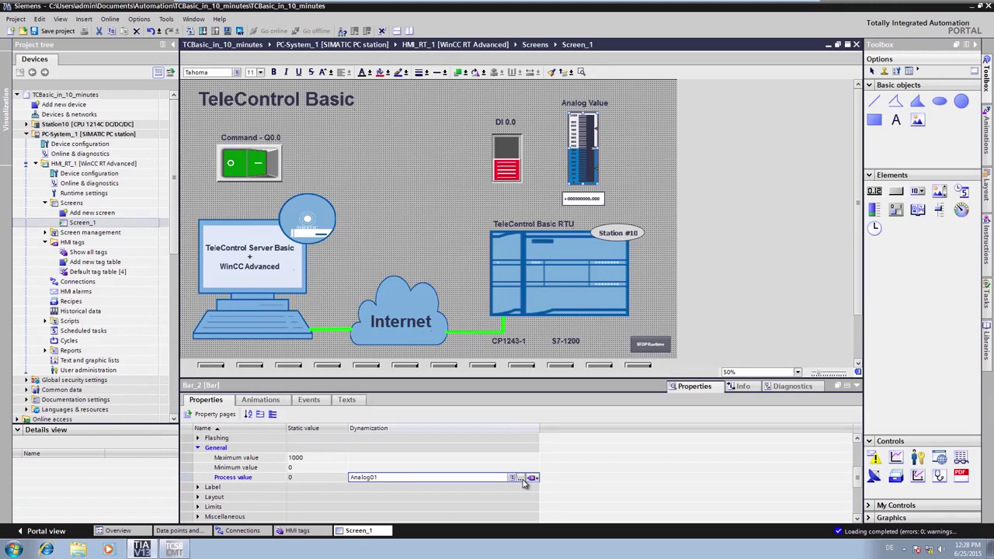
{"action": "left_click", "coordinate": [520, 476]}
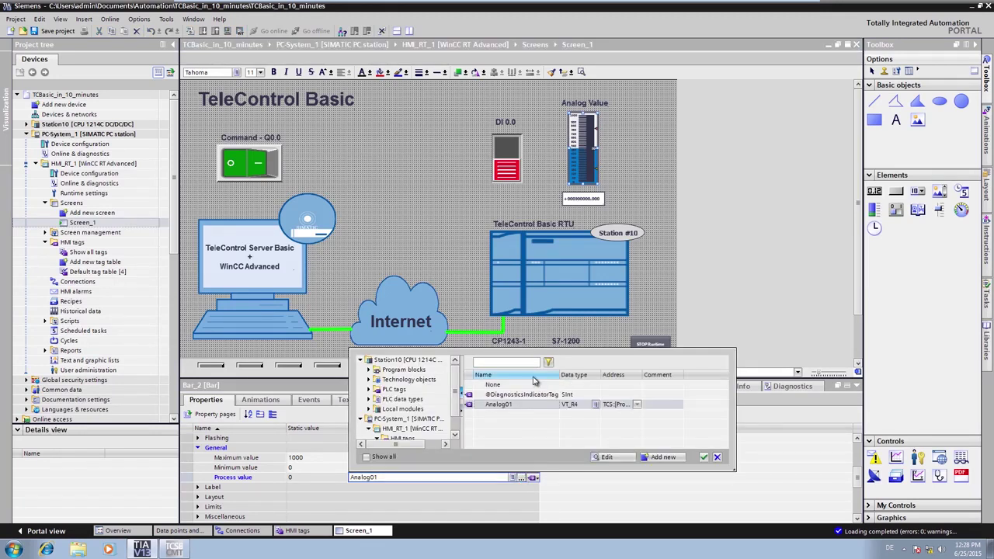
{"action": "double_click", "coordinate": [516, 405]}
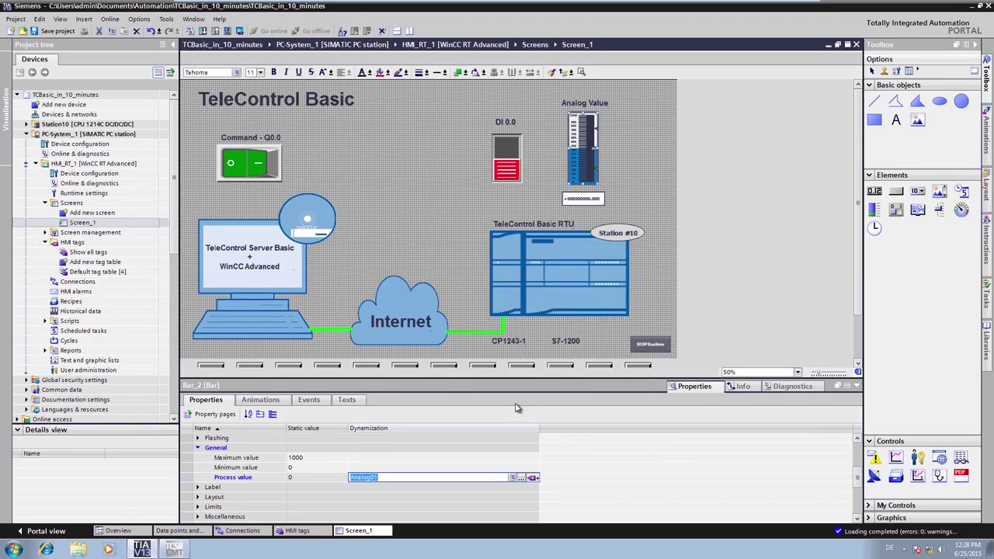
{"action": "left_click", "coordinate": [266, 172]}
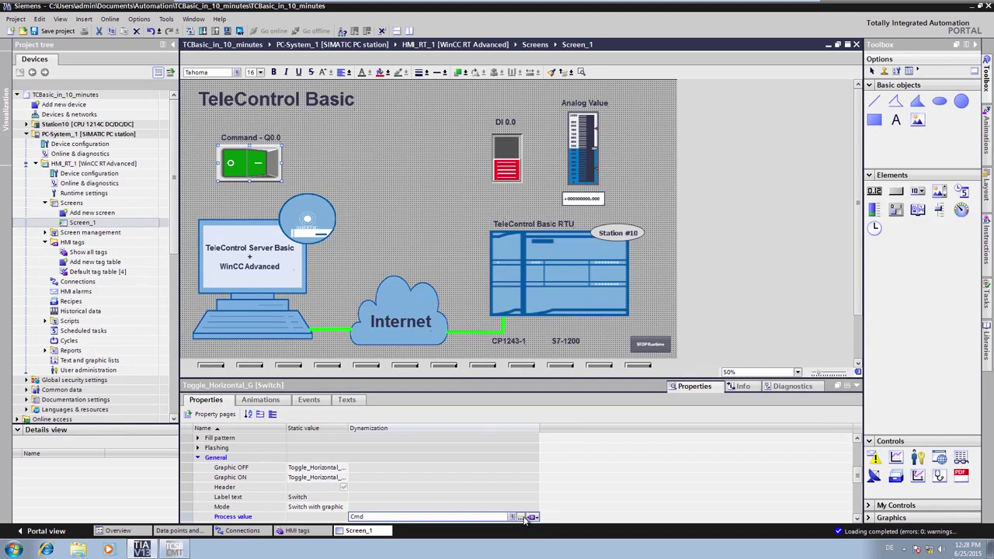
{"action": "left_click", "coordinate": [524, 517]}
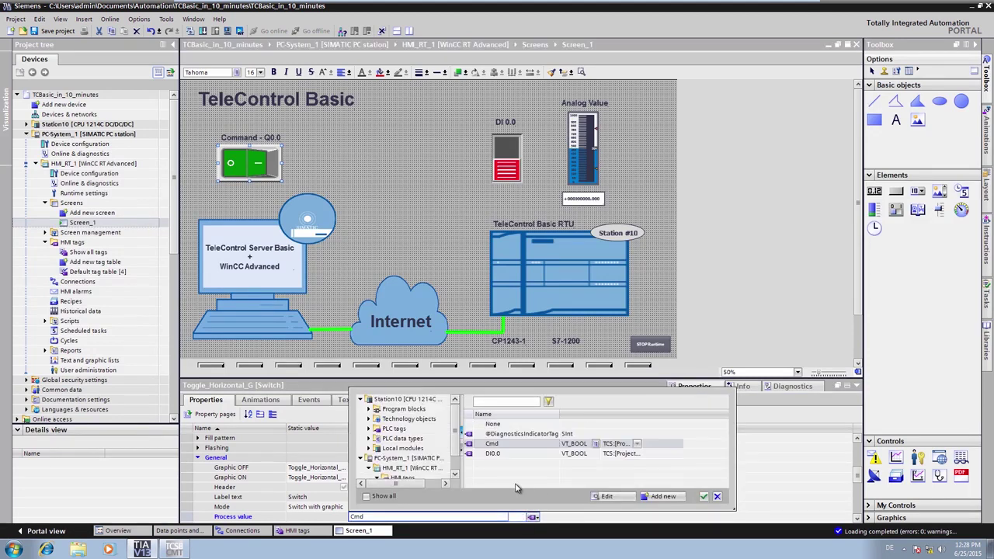
{"action": "double_click", "coordinate": [502, 448]}
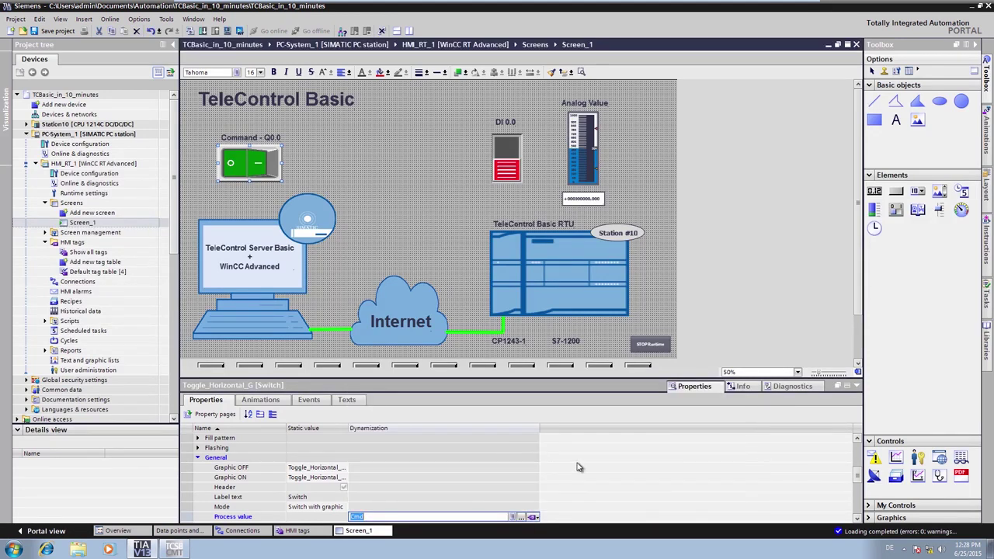
{"action": "left_click", "coordinate": [629, 478]}
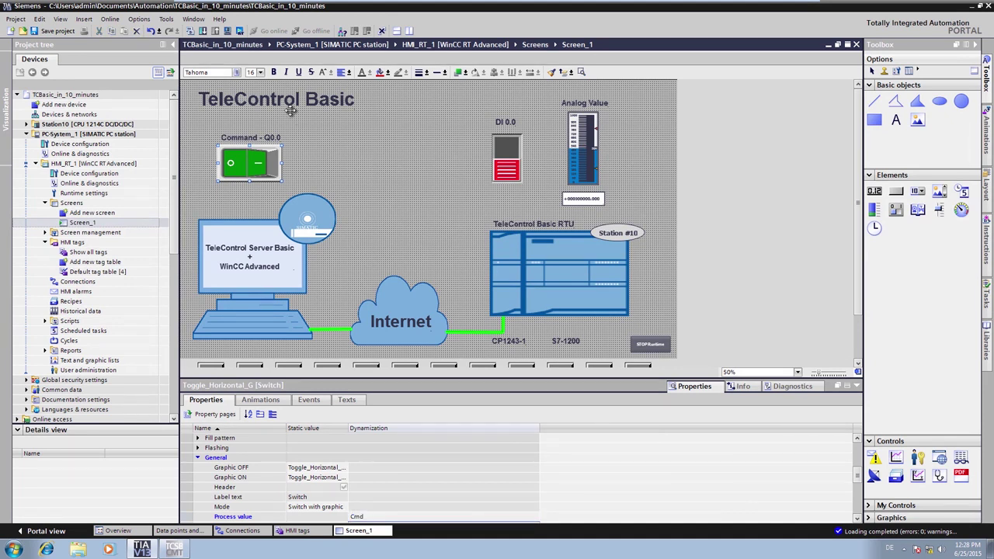
- Compile the HMI_RT_1 project
{"action": "left_click", "coordinate": [241, 31]}
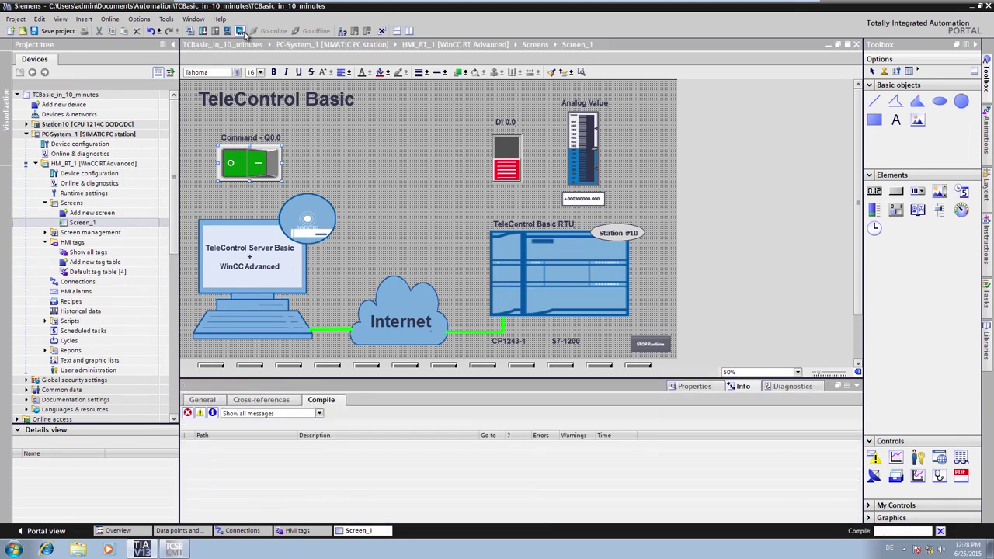